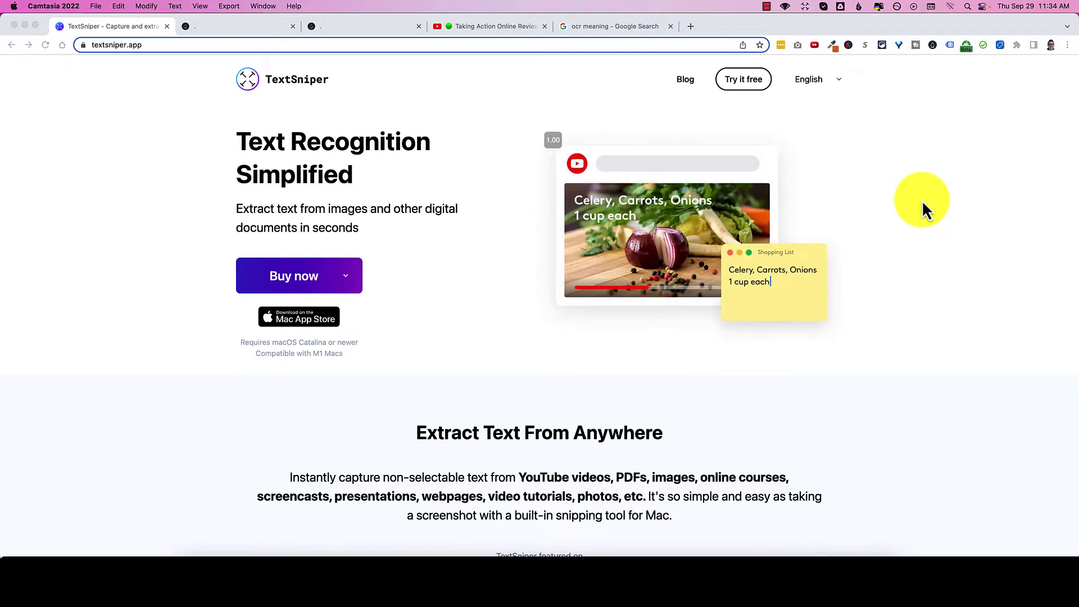
Switch Chrome to the TextSniper homepage tab showing the Text Recognition Simplified headline
left_click(596, 29)
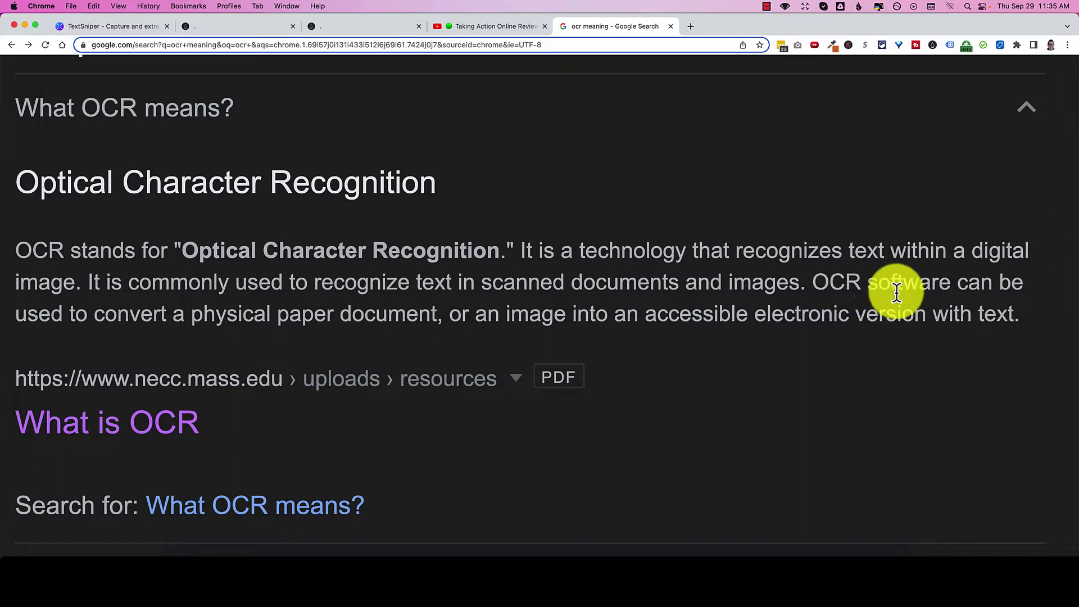
left_click(118, 30)
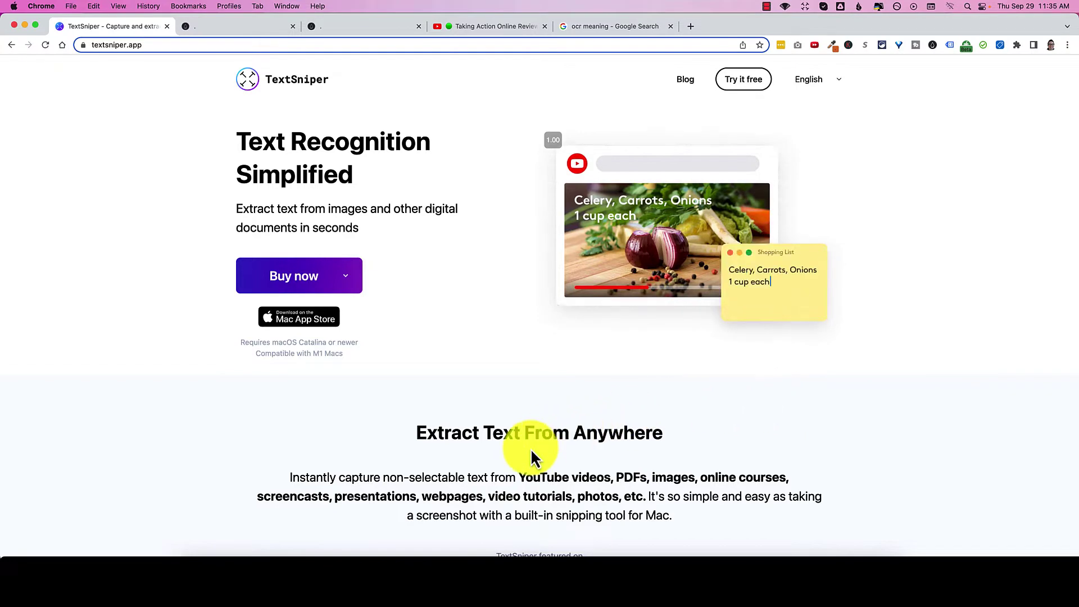
scroll(530, 448, "up", 5)
scroll(505, 295, "up", 2)
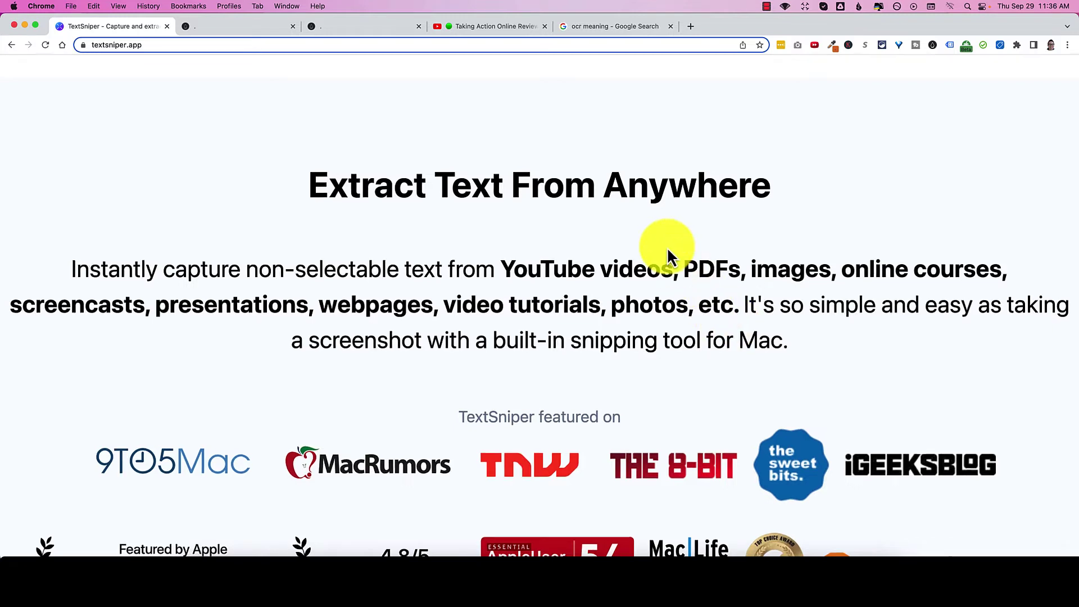
key("super+0")
scroll(716, 198, "up", 3)
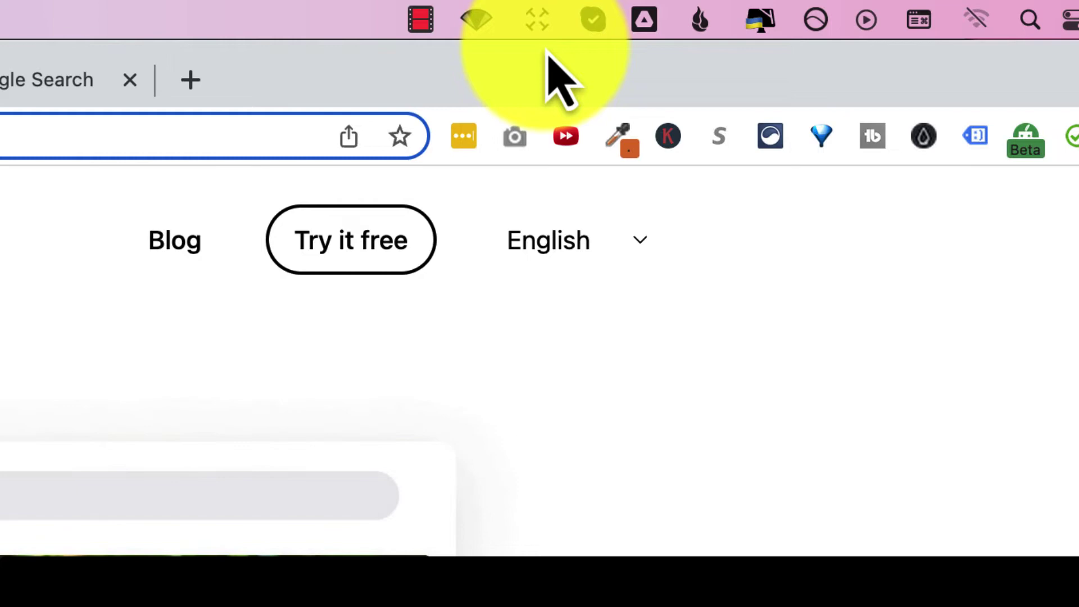
Bring up TextSniper's capture options from its menu-bar icon
left_click(537, 20)
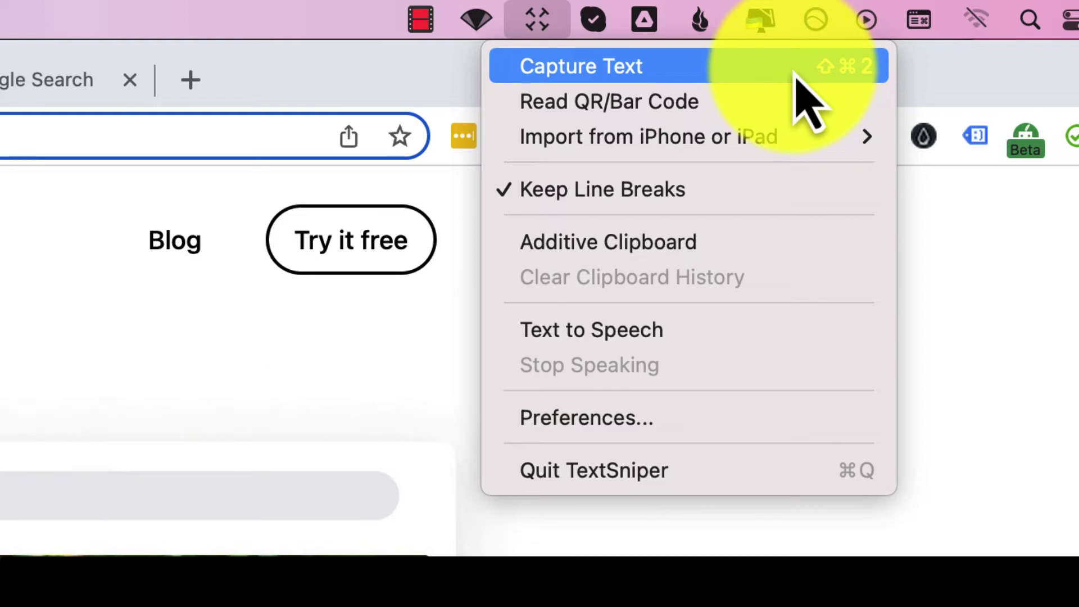
left_click(530, 24)
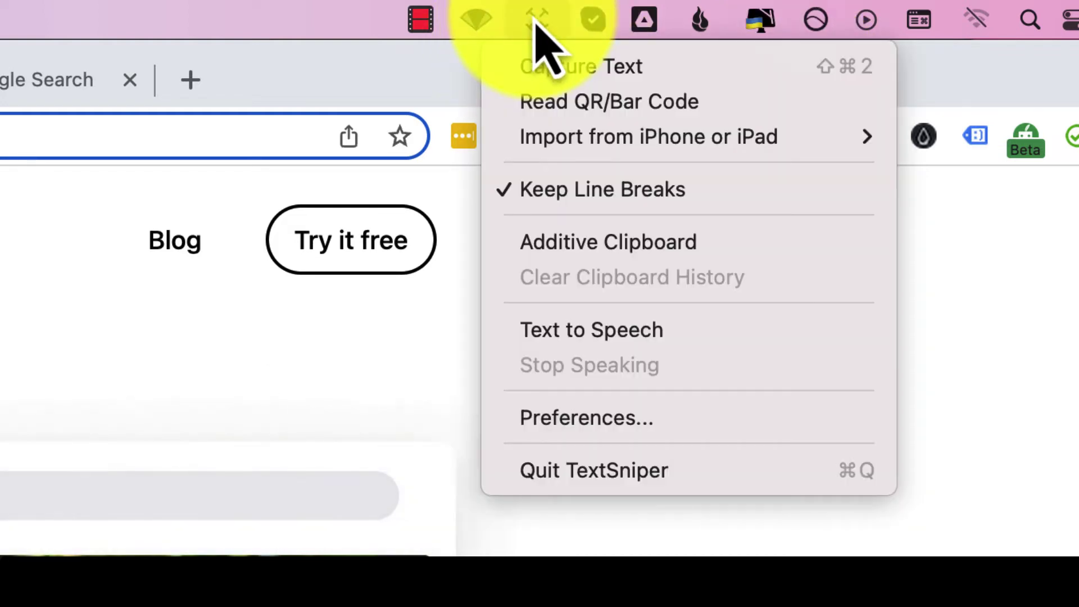
Capture the Text Recognition Simplified headline and paste it into a blank TextEdit document with blank lines after
left_click(657, 69)
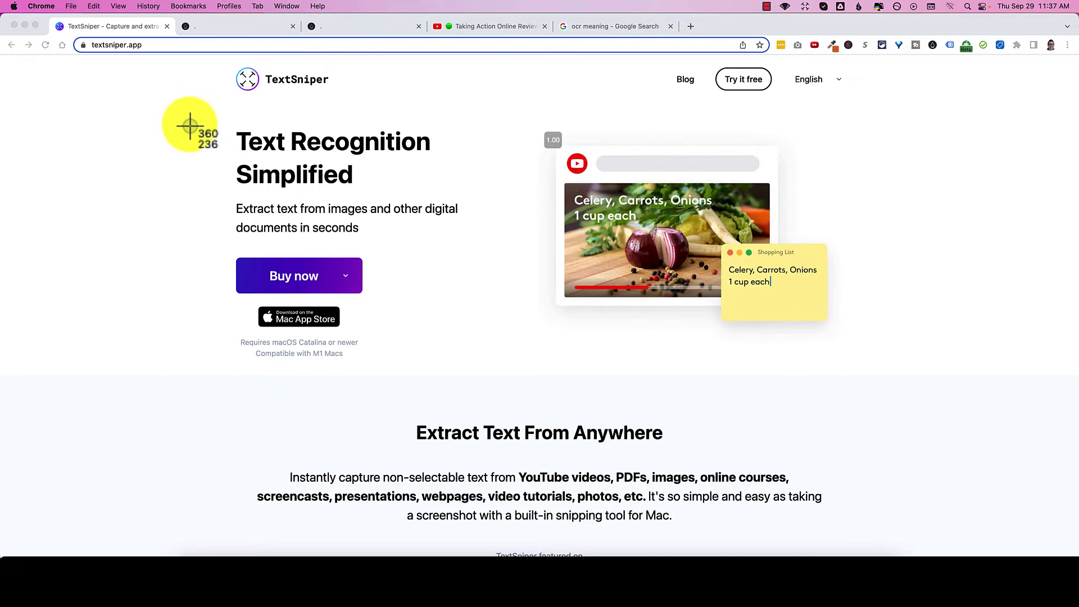
left_click_drag(213, 114, 460, 198)
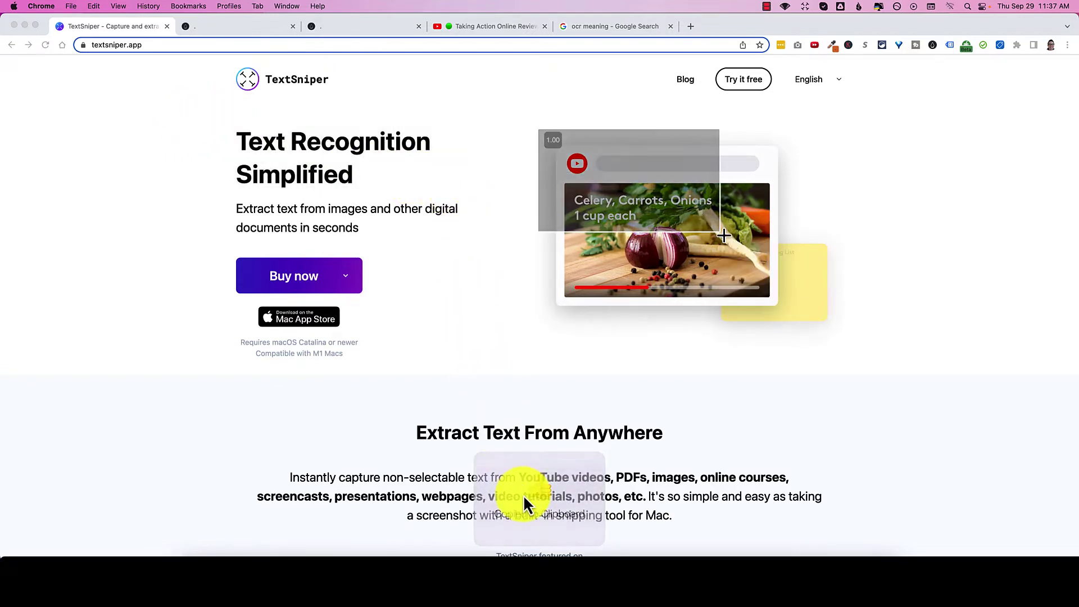
left_click(595, 555)
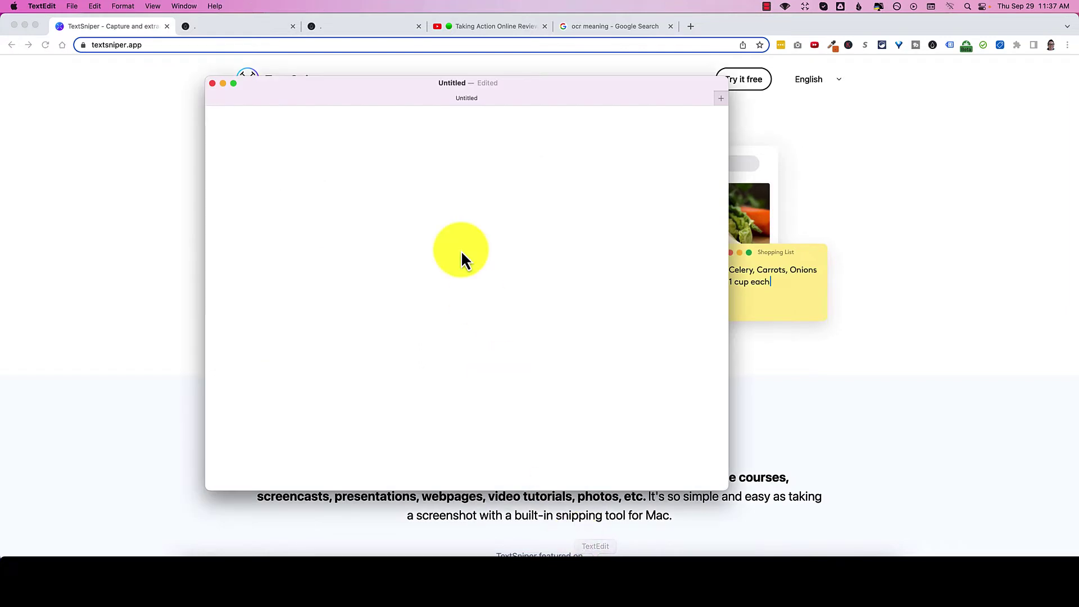
type("Text Recognition Simplified")
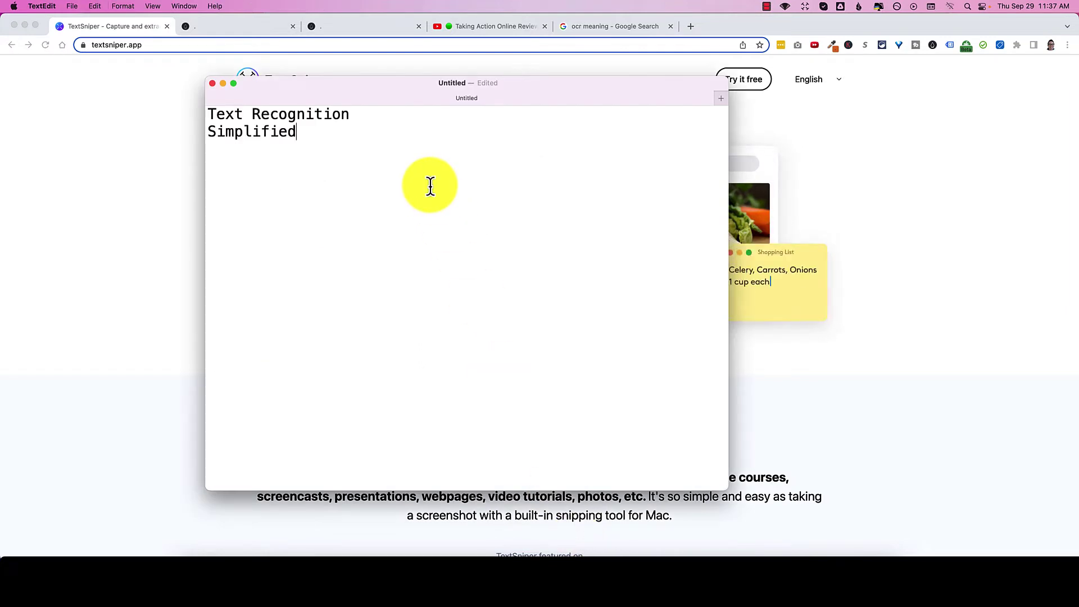
key("Return")
key("Return")
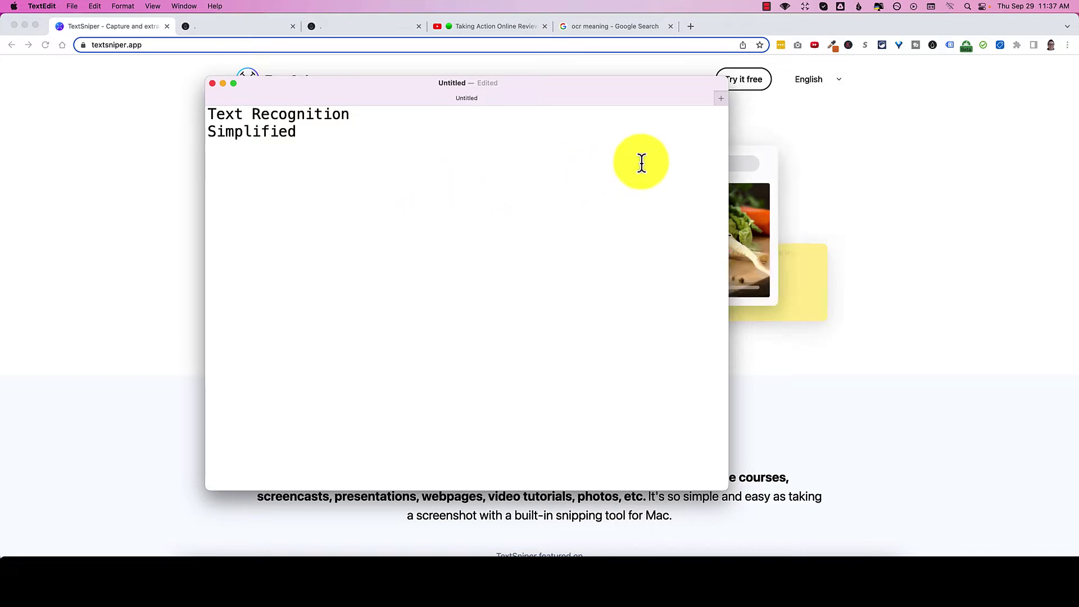
left_click(889, 206)
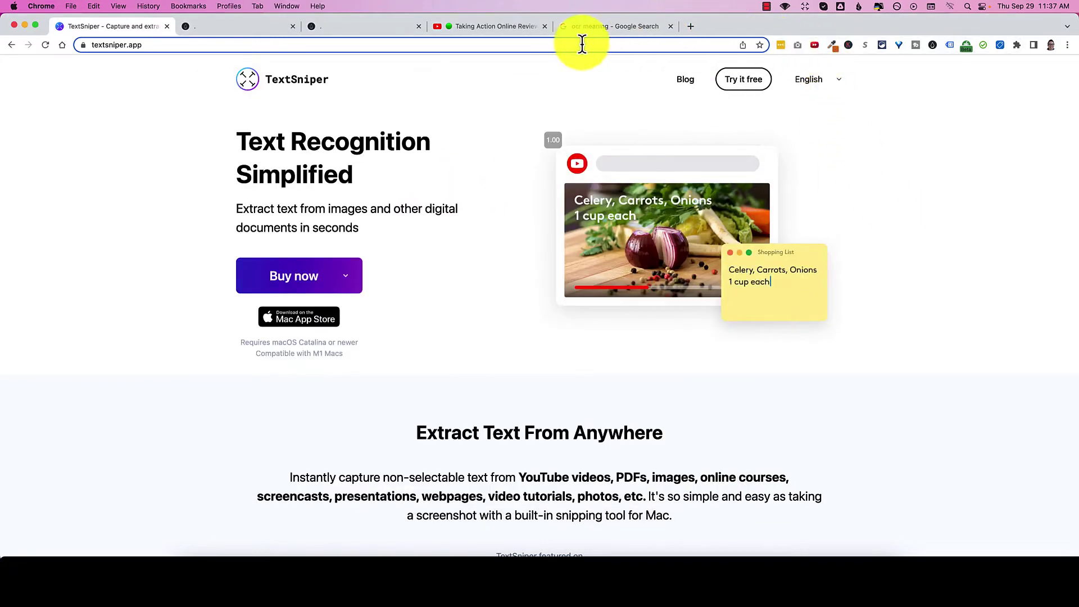
Capture the 'Copy A Proven Done-For-You 7 Step Action Plan To' line from the YouTube review video
left_click(516, 28)
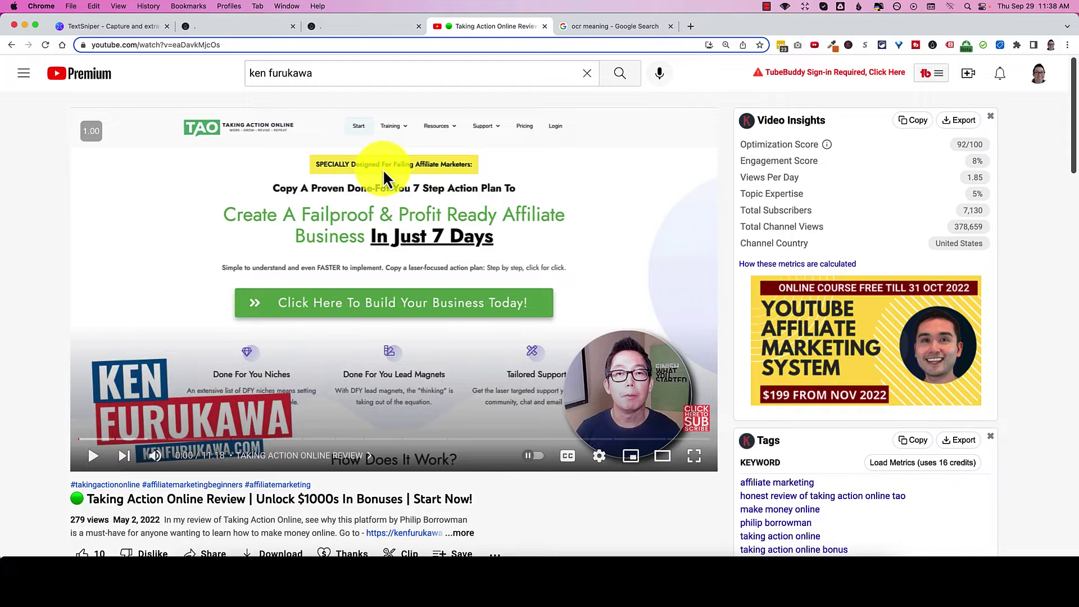
left_click(805, 7)
left_click(818, 31)
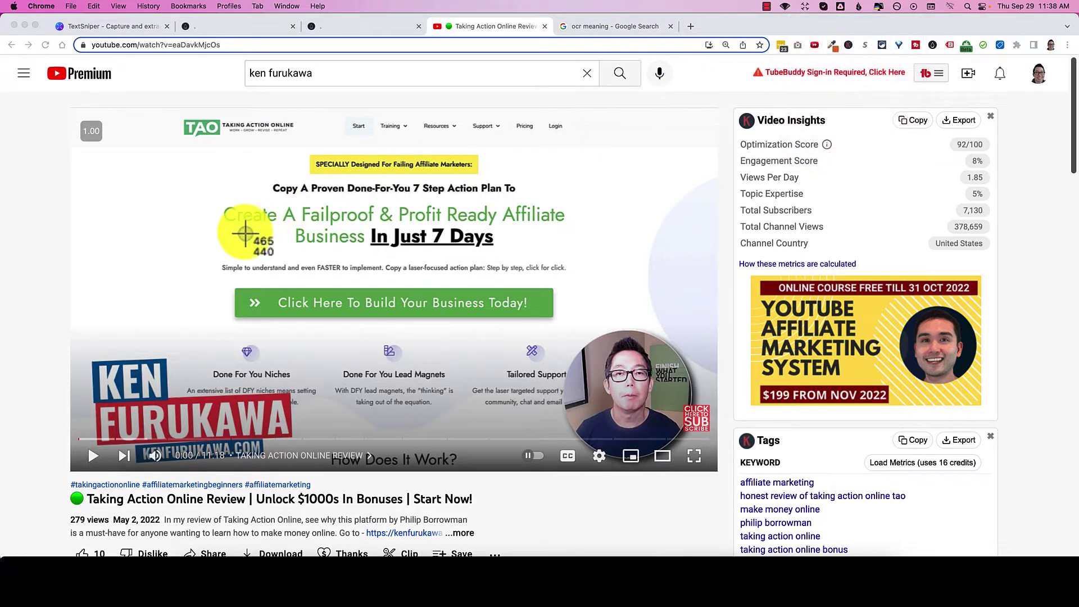
left_click_drag(266, 180, 527, 201)
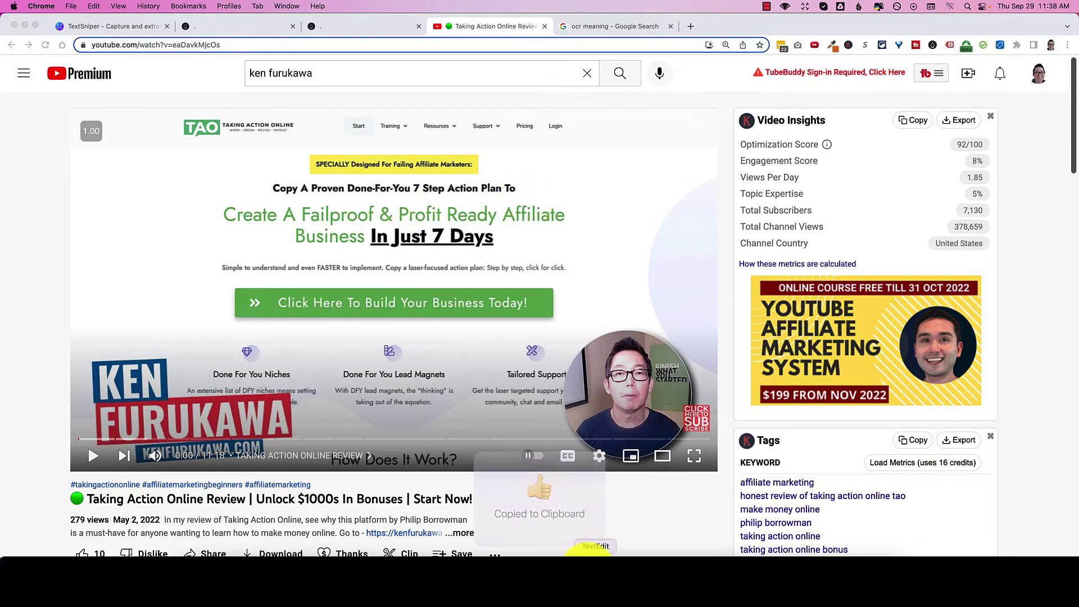
Paste the captured video line into the TextEdit notes, then return to the video for another capture
left_click(561, 543)
type("Copy A Proven Done-For-You 7 Step Action Plan To")
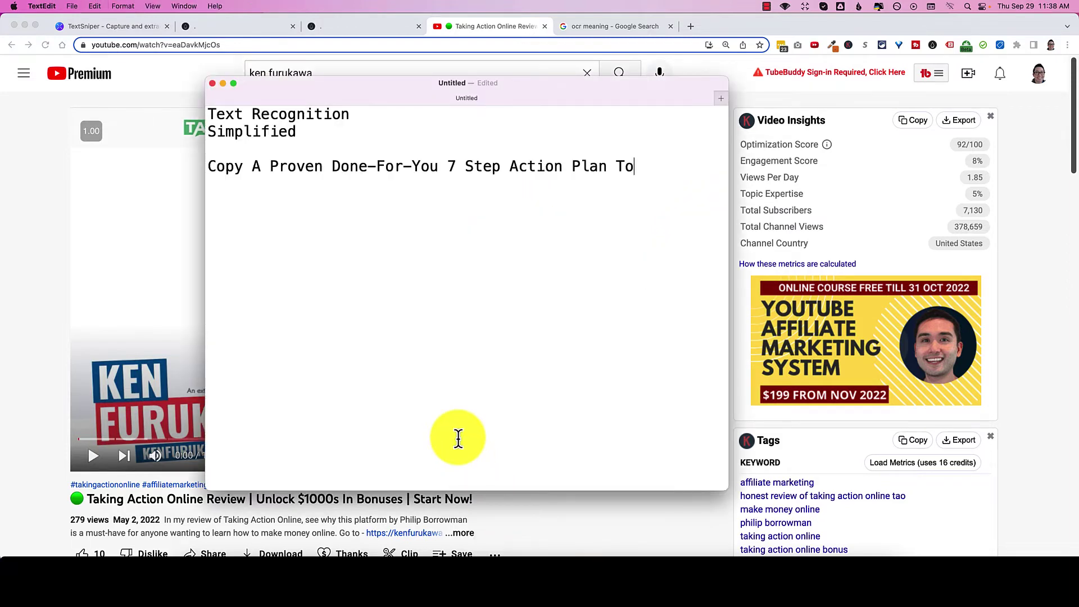
key("Return")
key("Return")
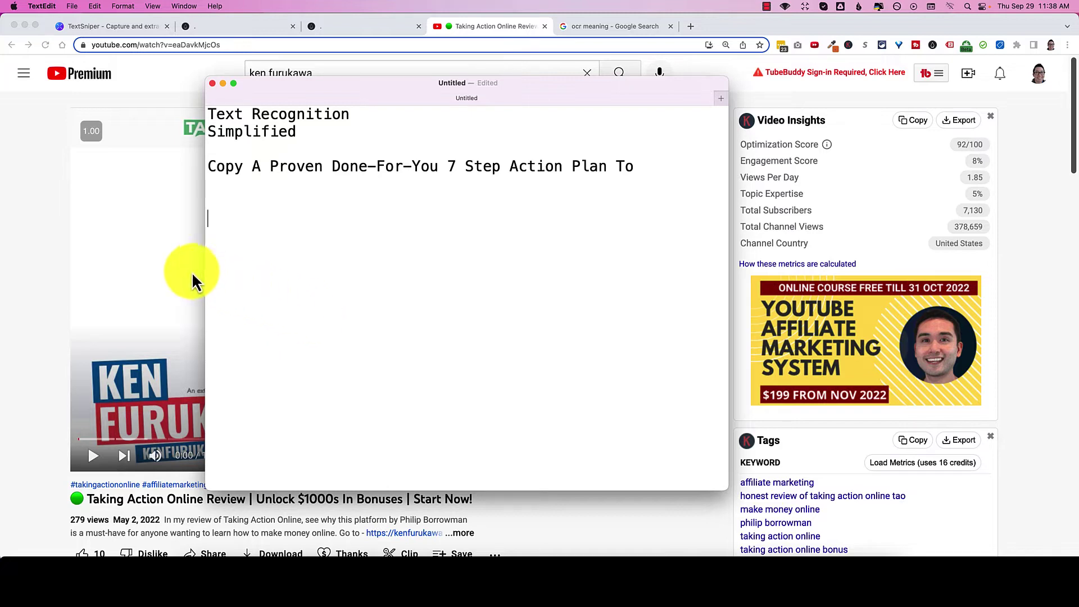
left_click(38, 251)
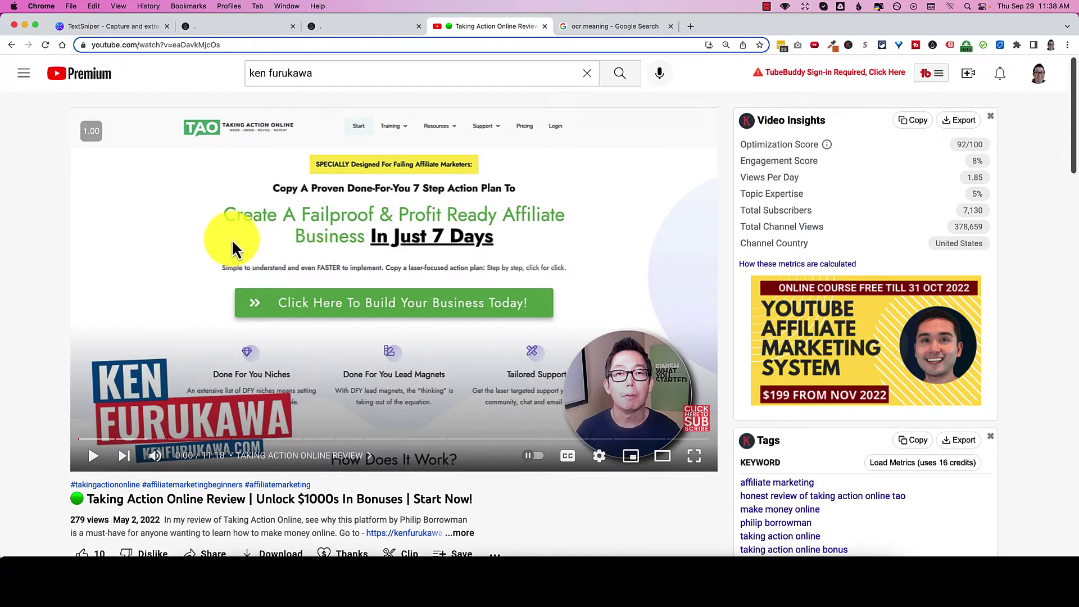
key("super+shift+2")
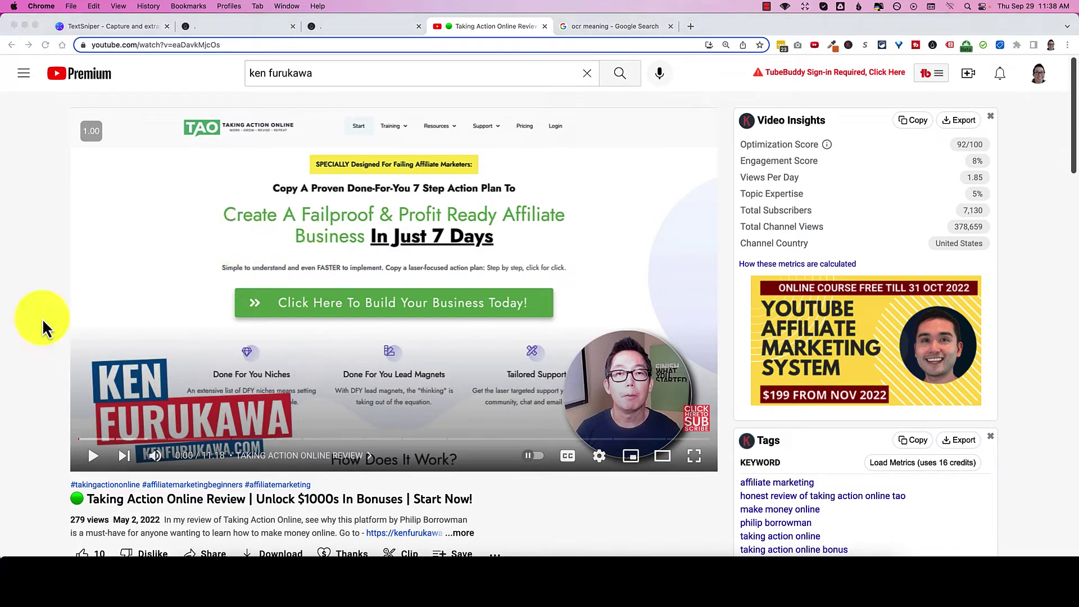
Bring up TextSniper's capture options over the paused review video
left_click(805, 6)
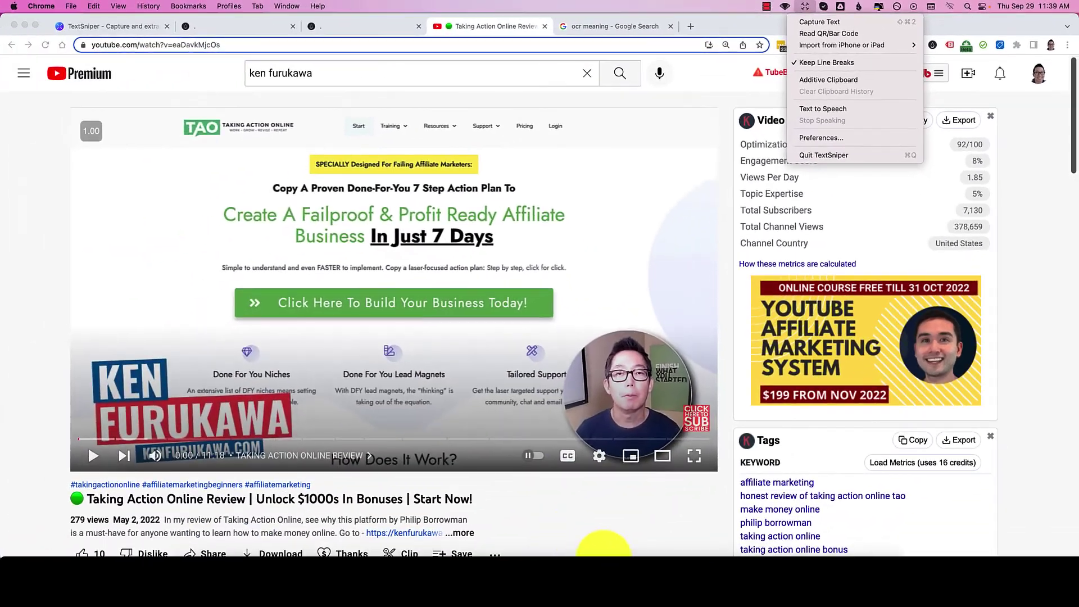
Decode the kenfurukawa.com QR code image in Preview with TextSniper's Read QR/Bar Code
left_click(606, 549)
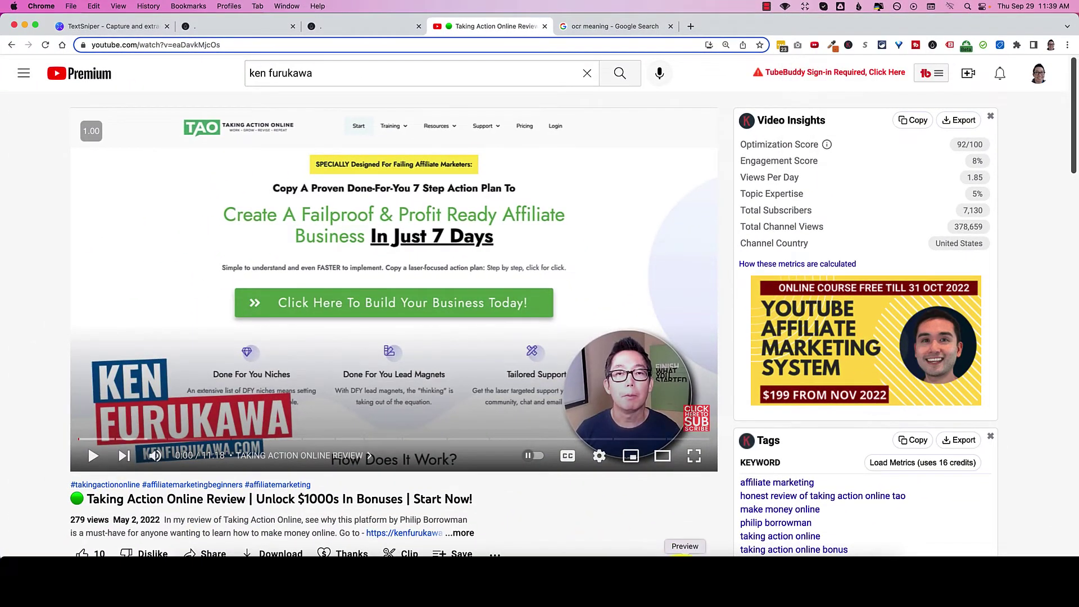
left_click(685, 566)
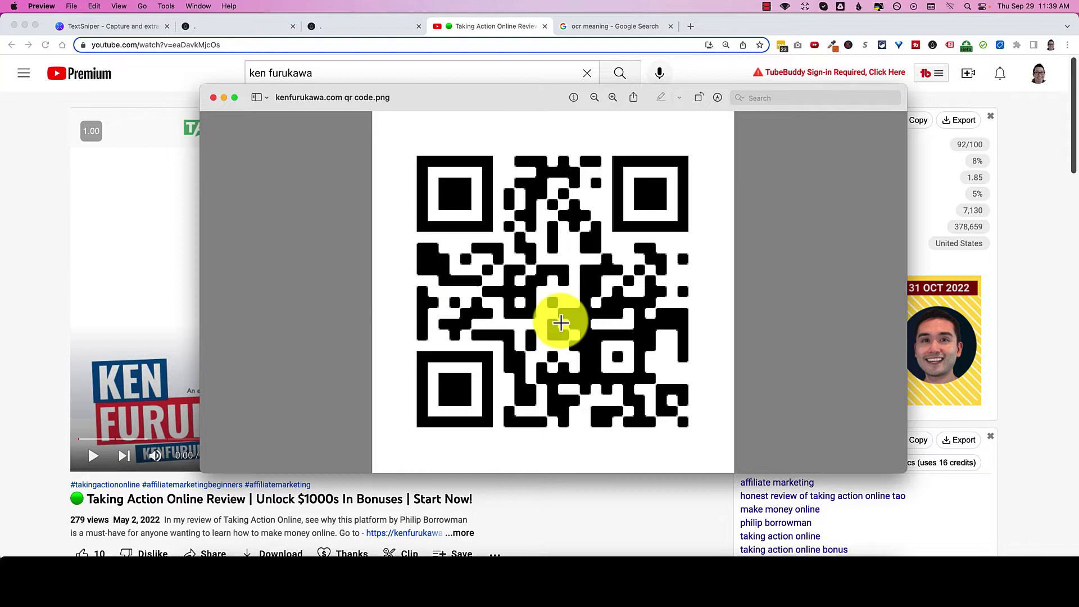
left_click(807, 7)
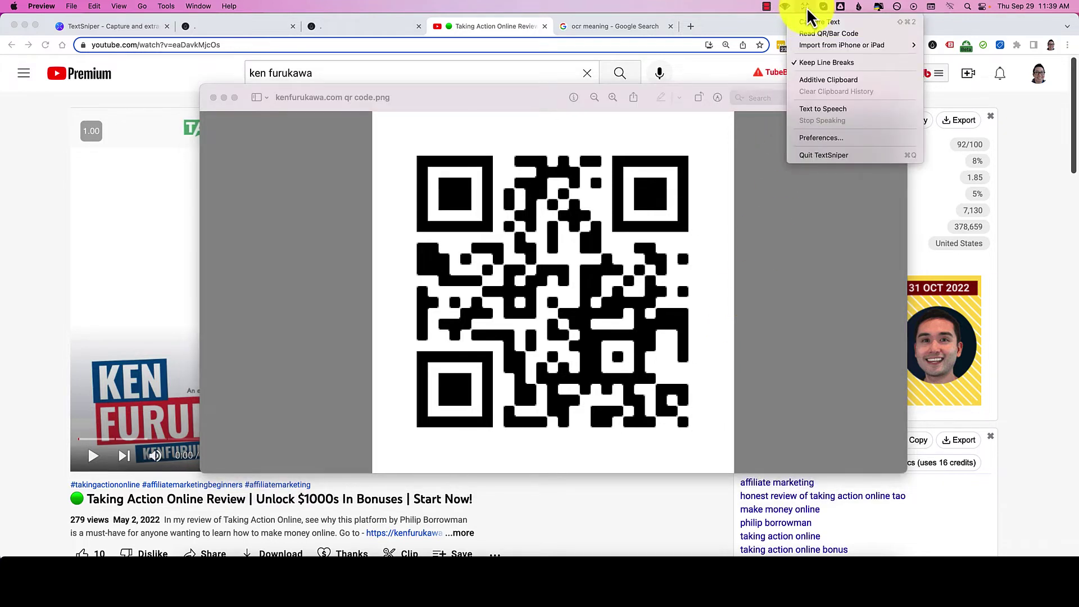
left_click(818, 36)
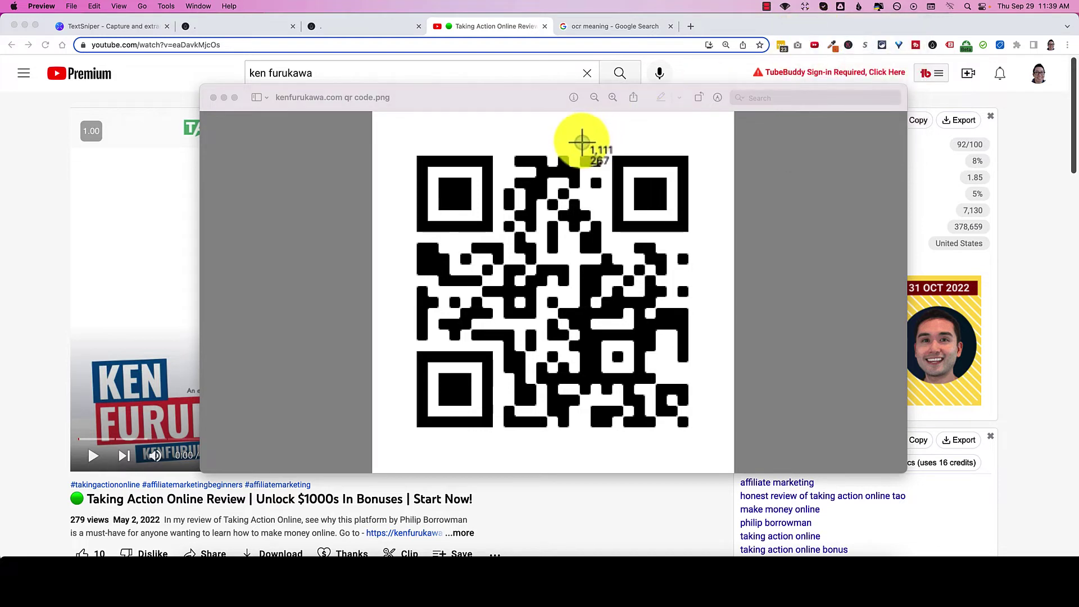
left_click_drag(405, 144, 700, 440)
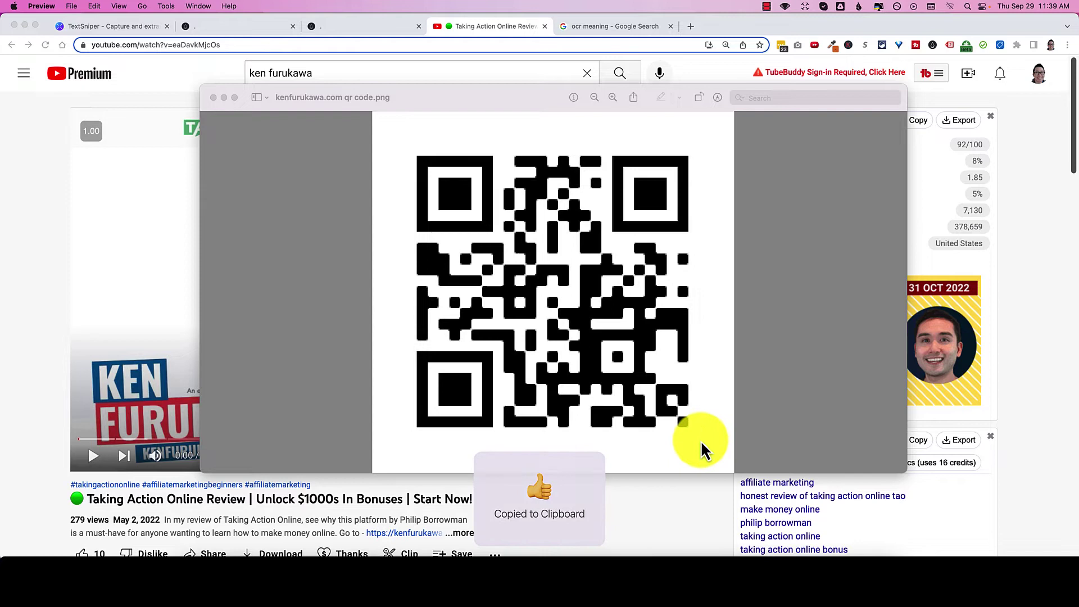
key("super+Tab")
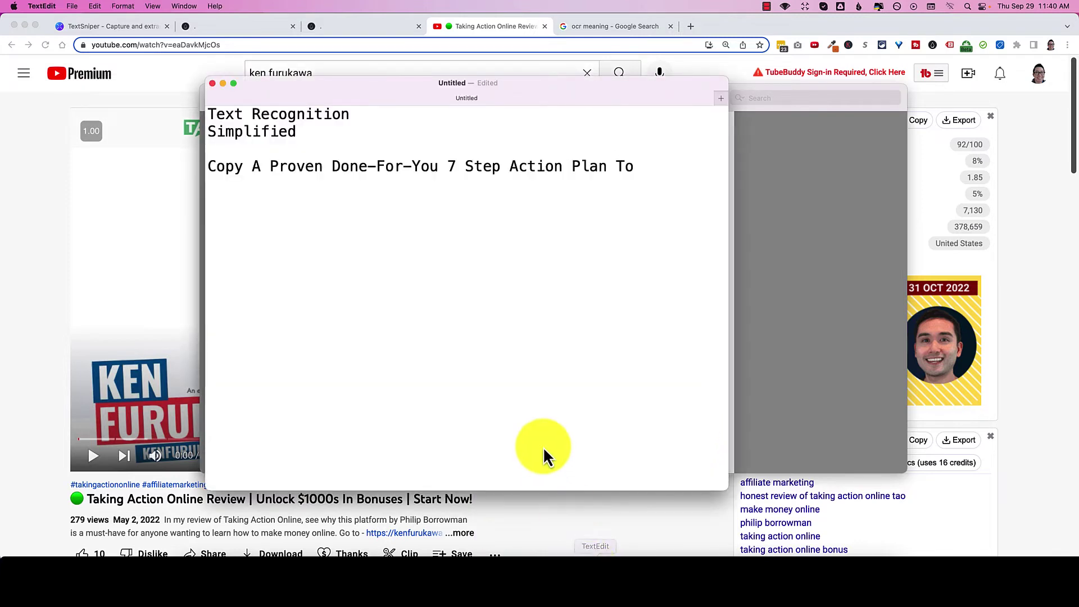
type("http://kenfurukawa.com")
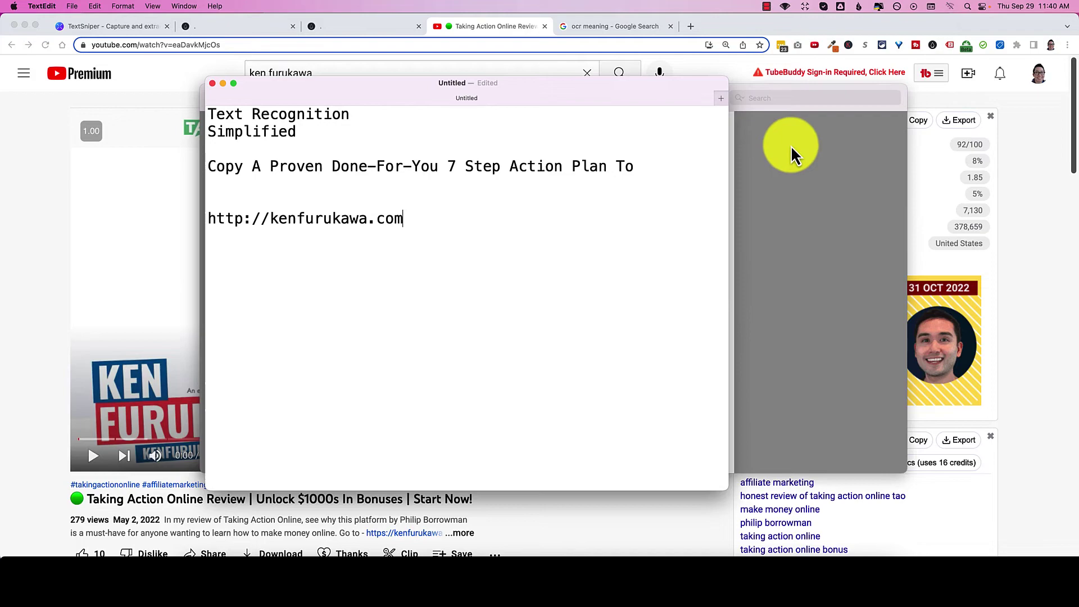
Turn on TextSniper's Text to Speech and start a new text capture over the YouTube video
left_click(779, 31)
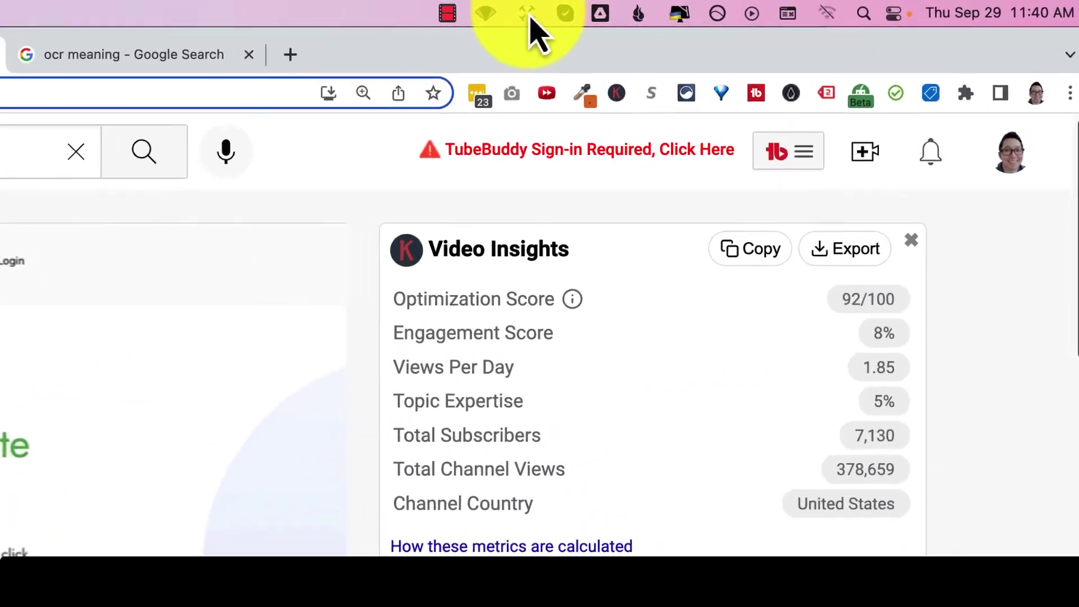
left_click(805, 7)
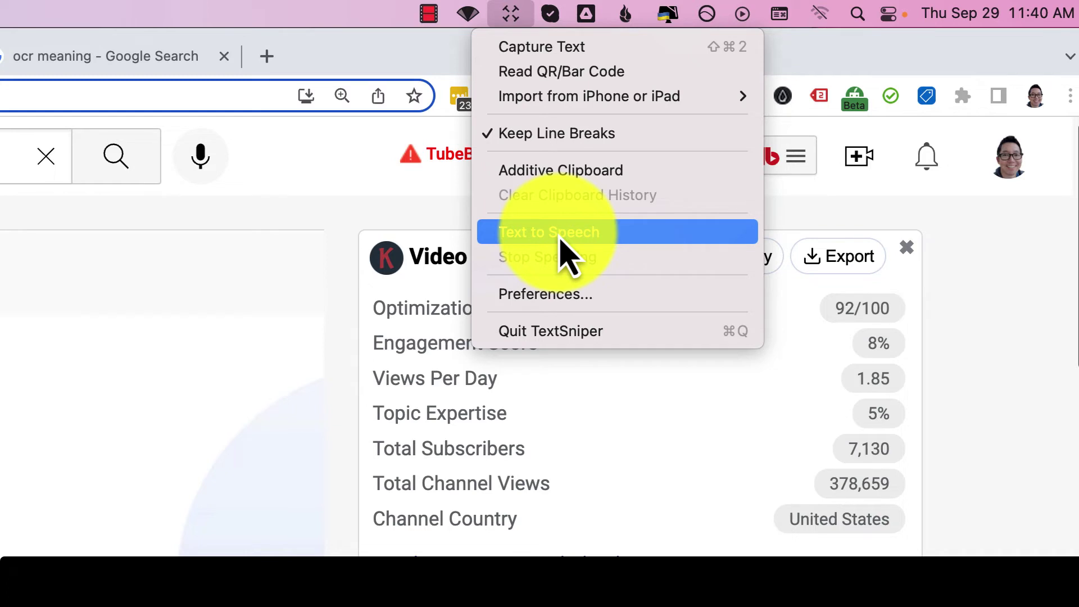
left_click(568, 250)
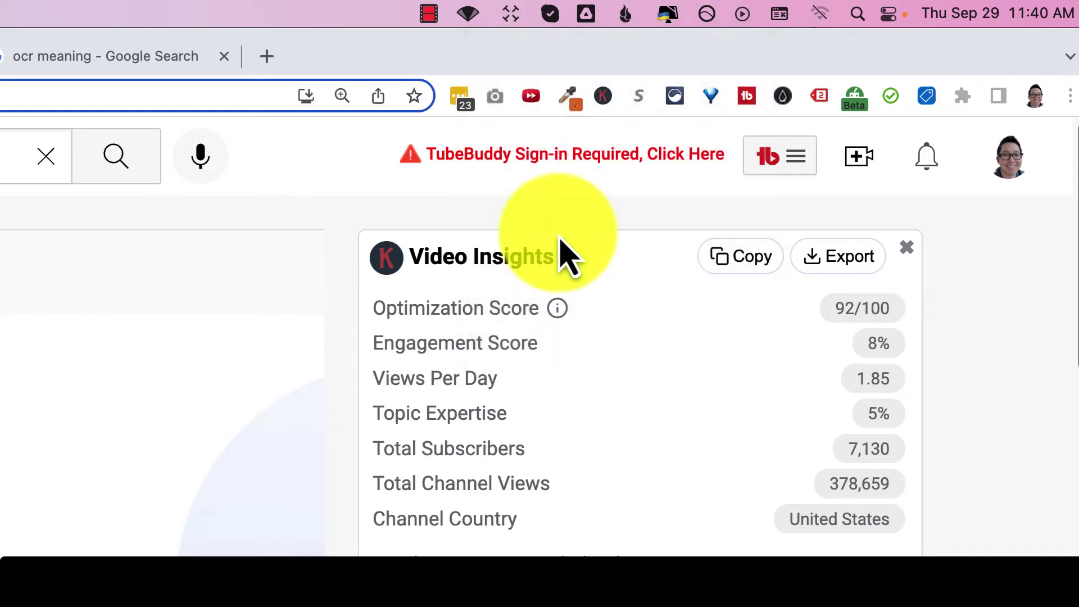
left_click(509, 13)
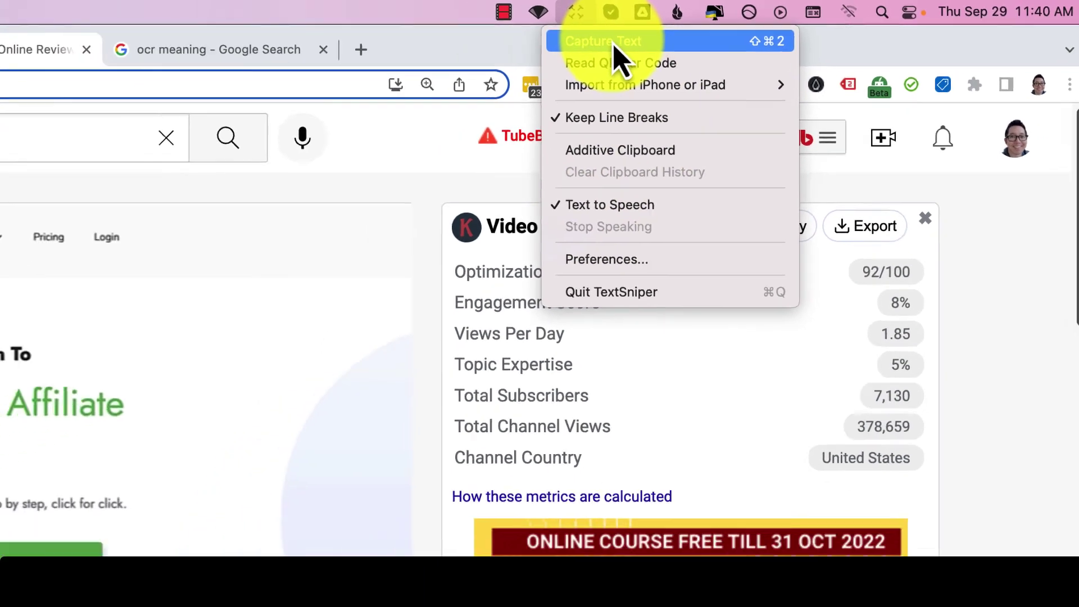
left_click(614, 42)
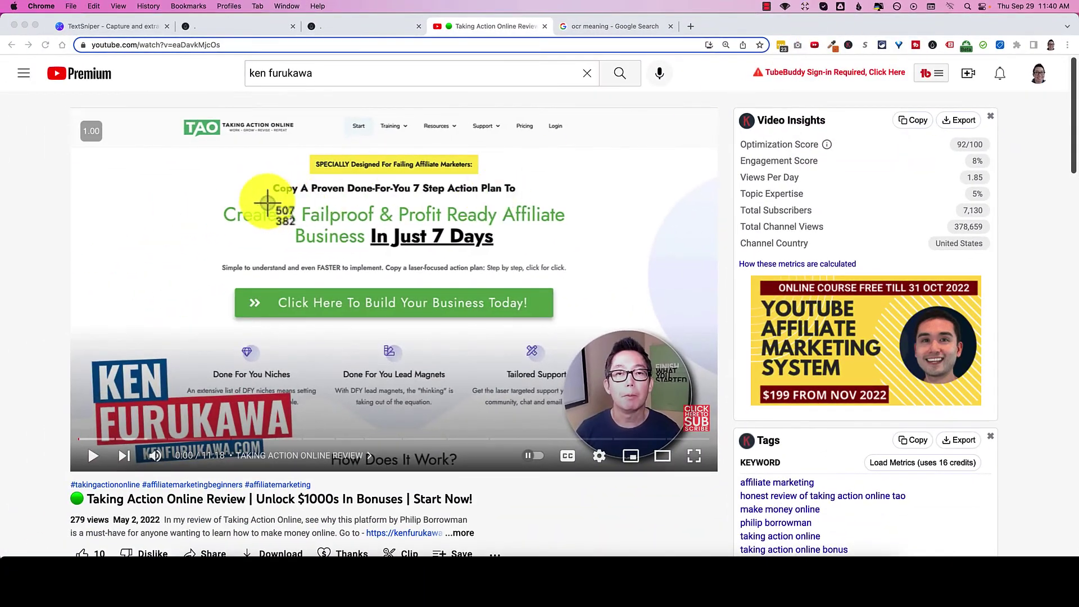
Capture the green headline 'Create A Failproof & Profit Ready Affiliate Business In Just 7 Days' from the video
left_click_drag(210, 200, 584, 255)
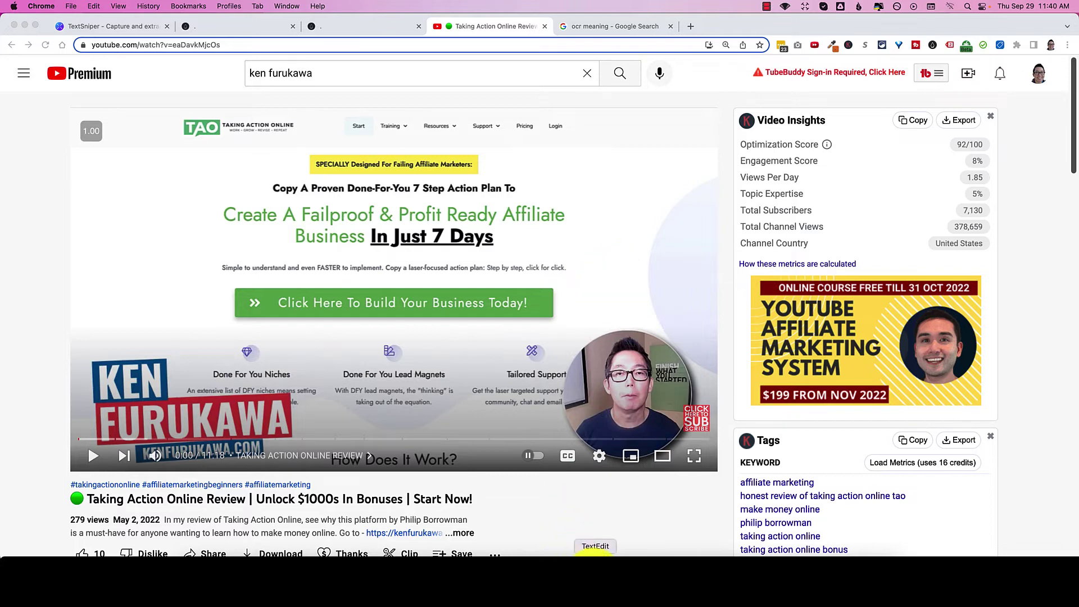
Paste the captured 'Create A Failproof...' headline below the URL in TextEdit and return to the video
left_click(590, 577)
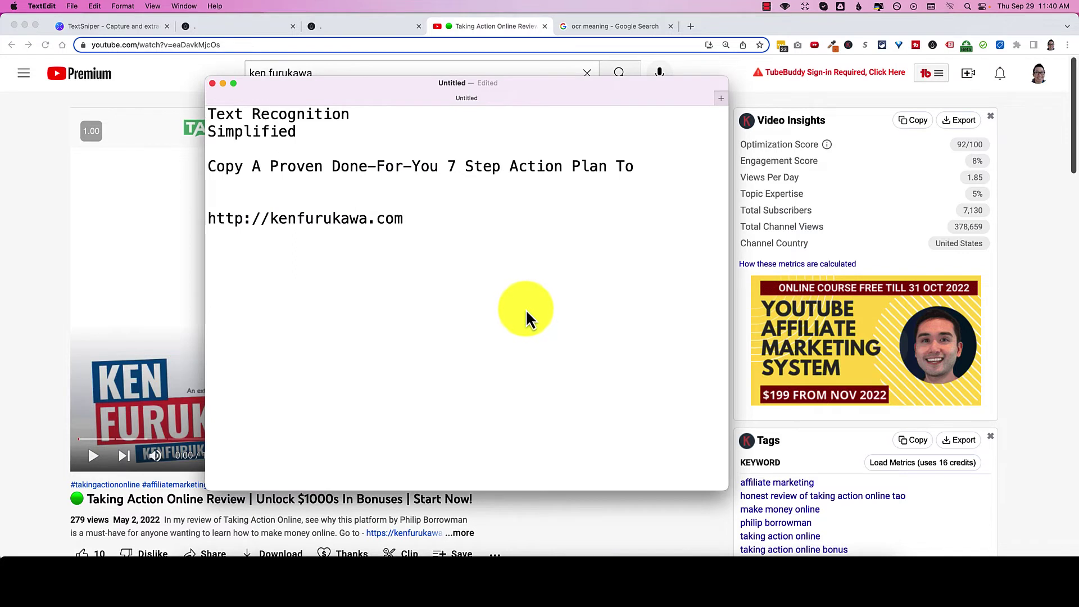
type("Create A Failproof & Profit Ready Affiliate Business In Just 7 Days")
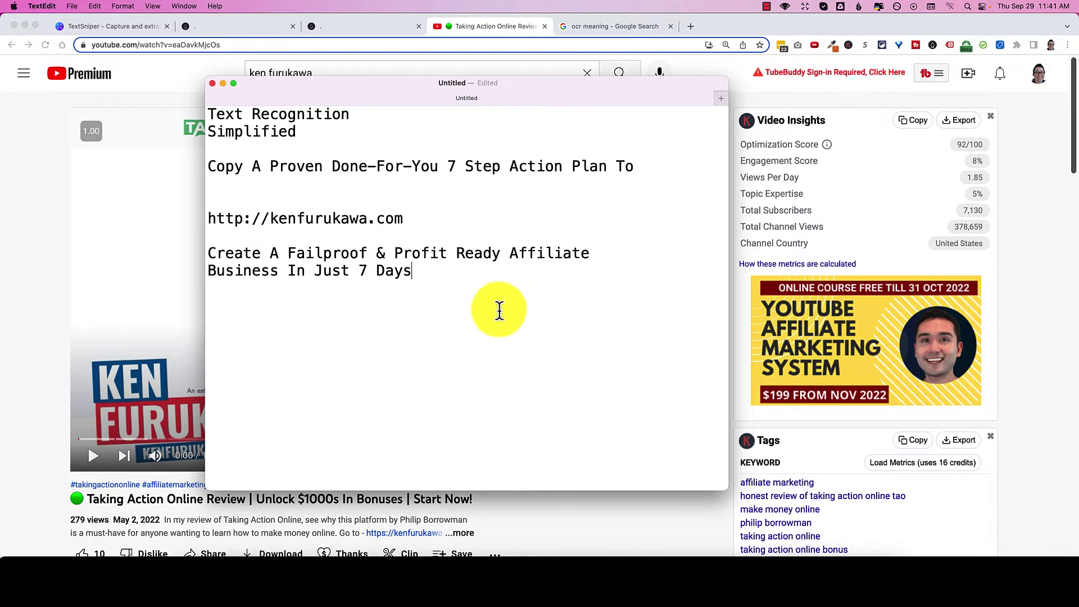
left_click(54, 240)
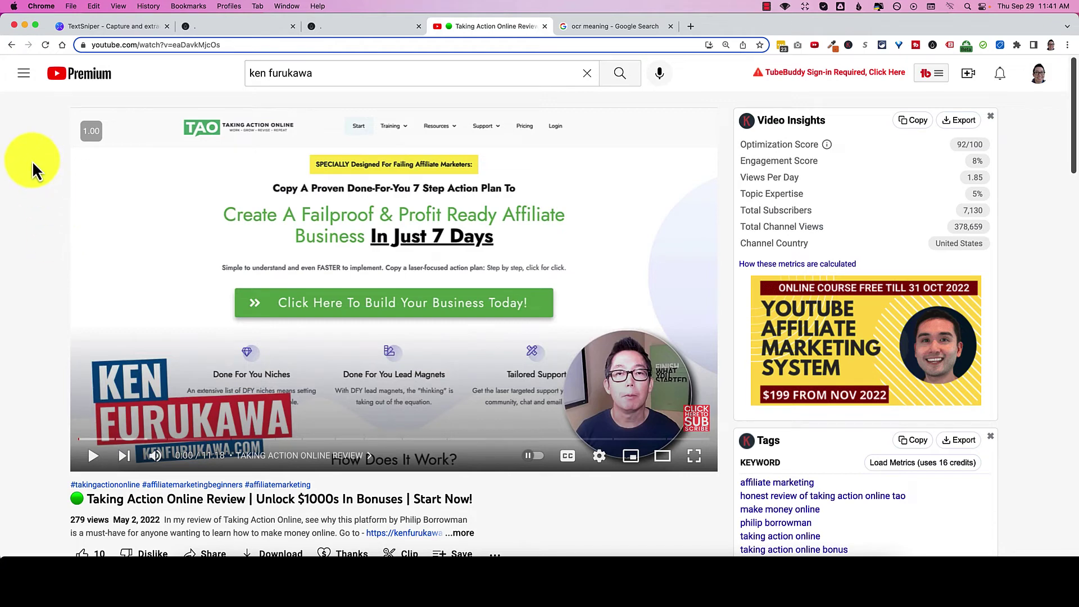
View TextSniper's license options and prices from the homepage Buy now dropdown
left_click(104, 25)
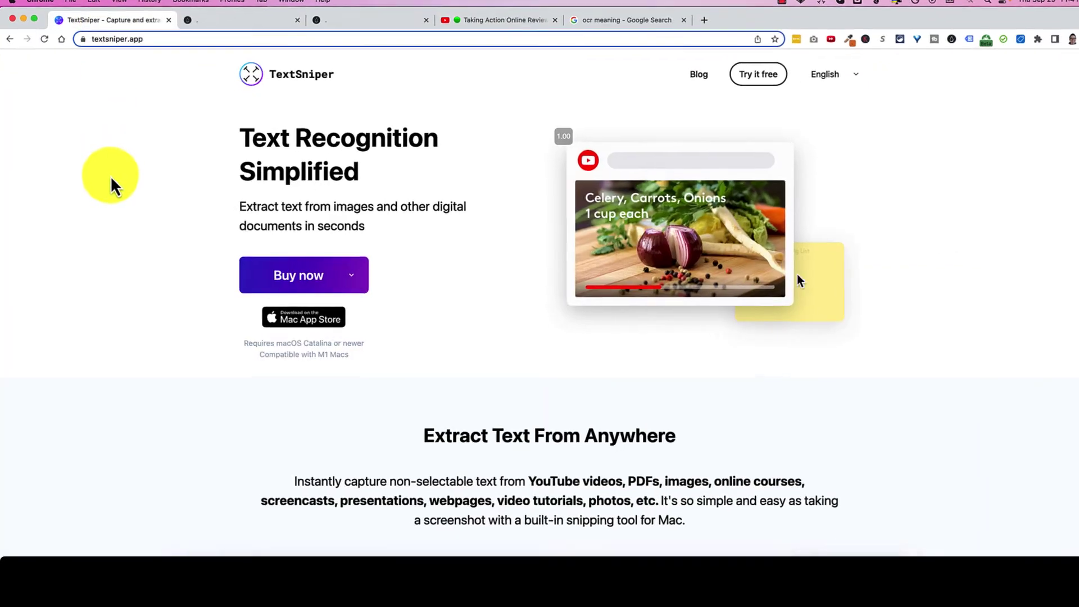
left_click(275, 281)
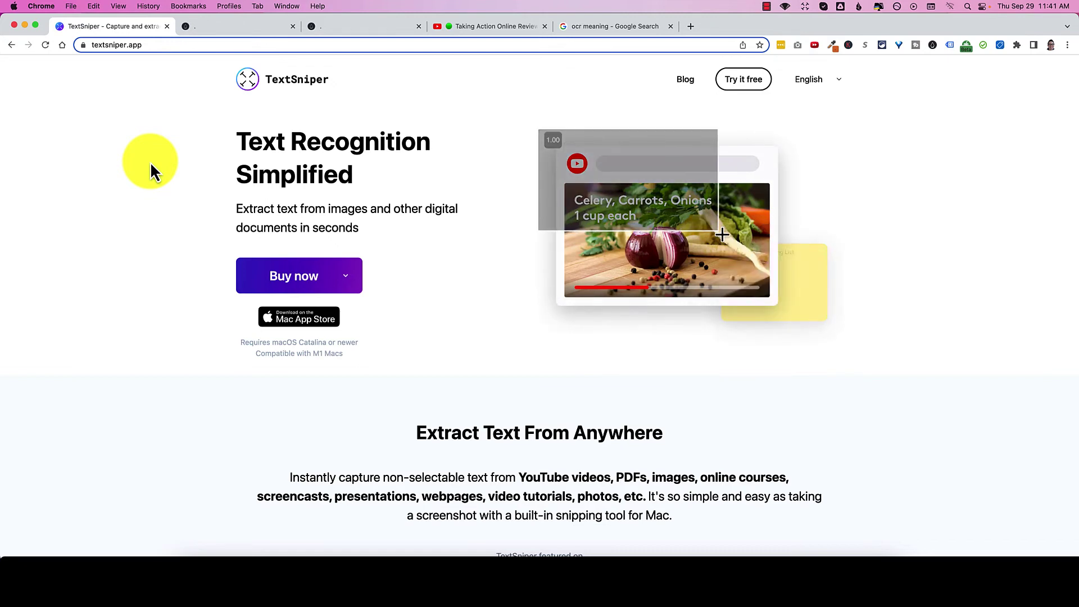
Compare AppSumo's $6.49 one-time deal for 3 Macs against the official TextSniper license prices
left_click(218, 28)
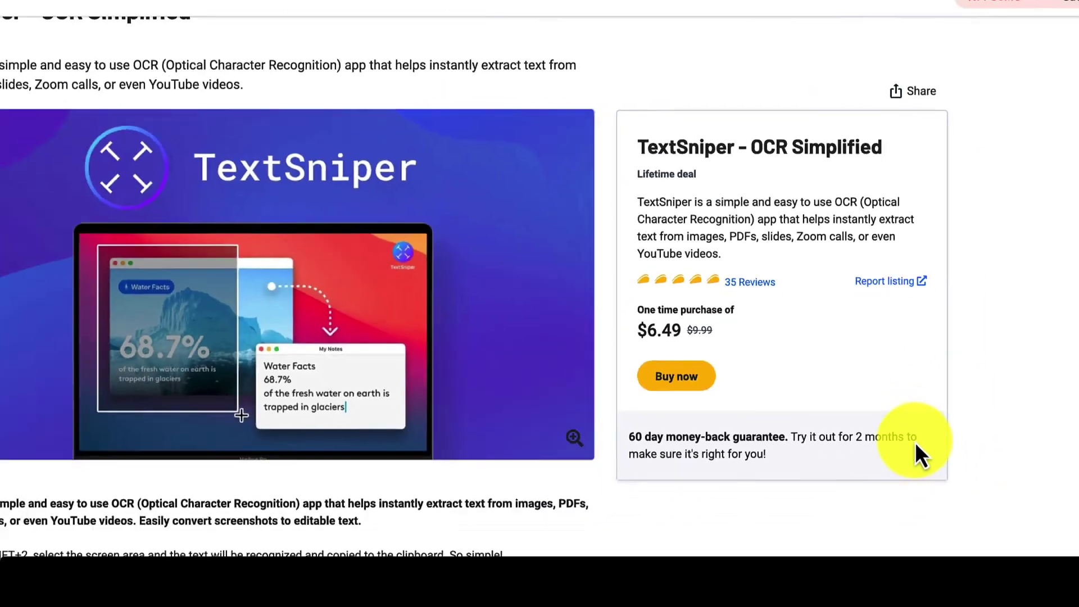
scroll(896, 435, "down", 5)
scroll(896, 435, "down", 3)
scroll(895, 435, "down", 3)
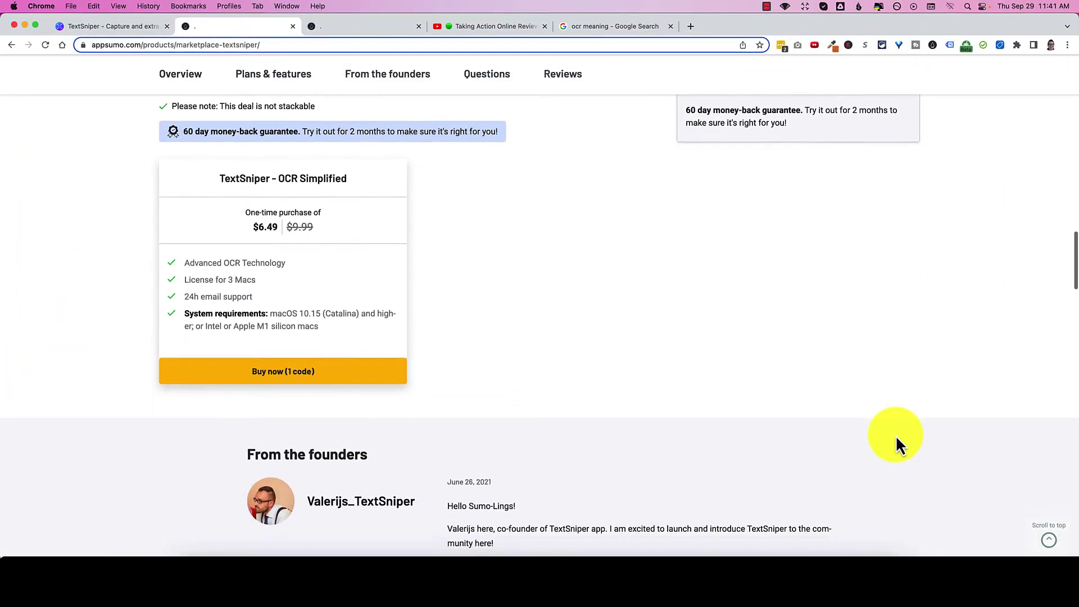
scroll(896, 435, "up", 1)
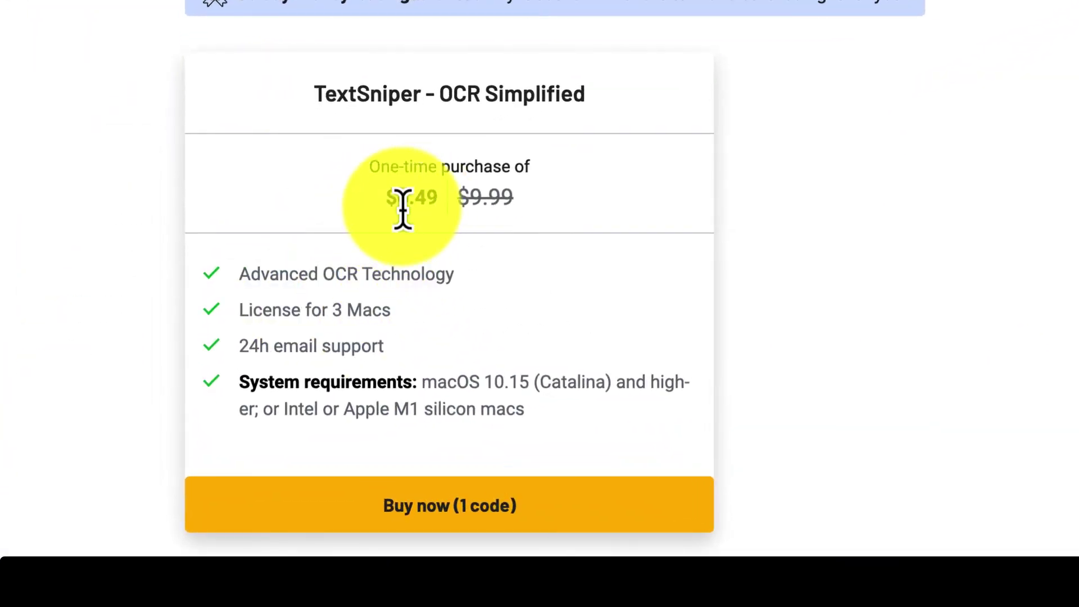
scroll(422, 313, "up", 1)
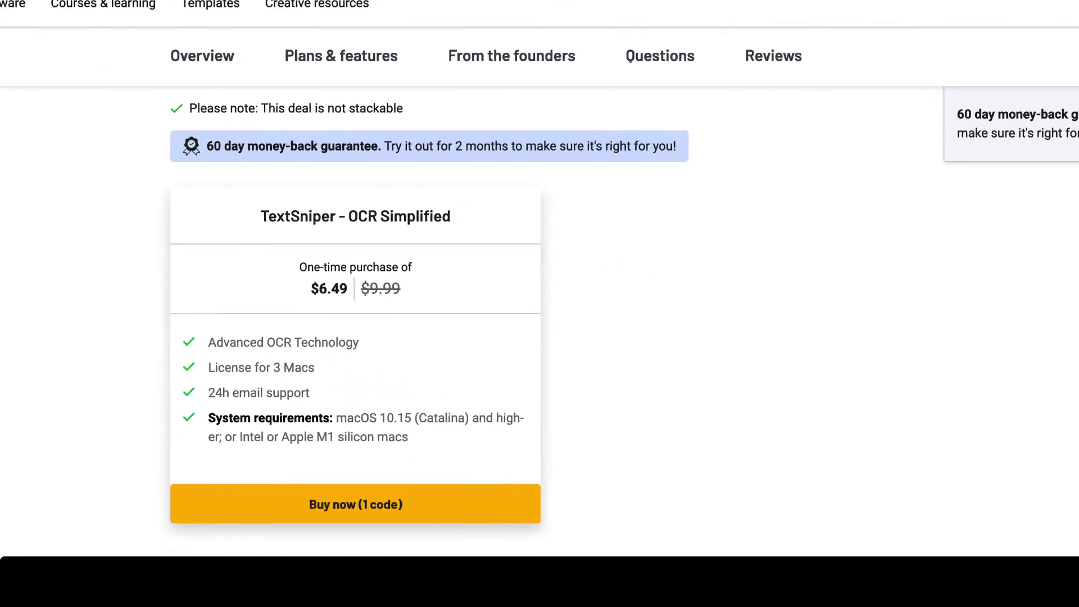
left_click(120, 31)
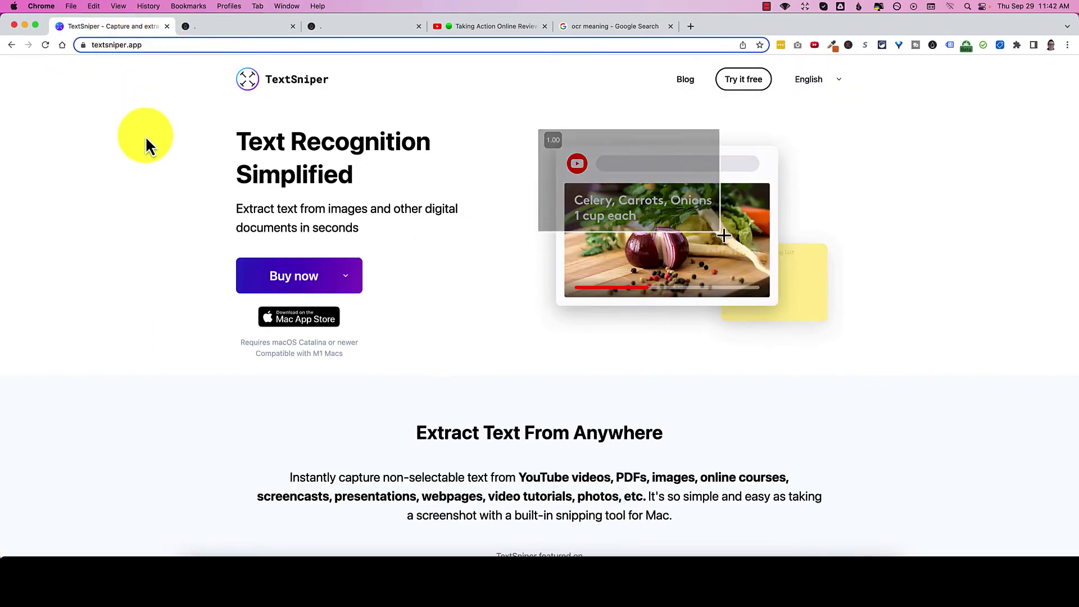
left_click(316, 285)
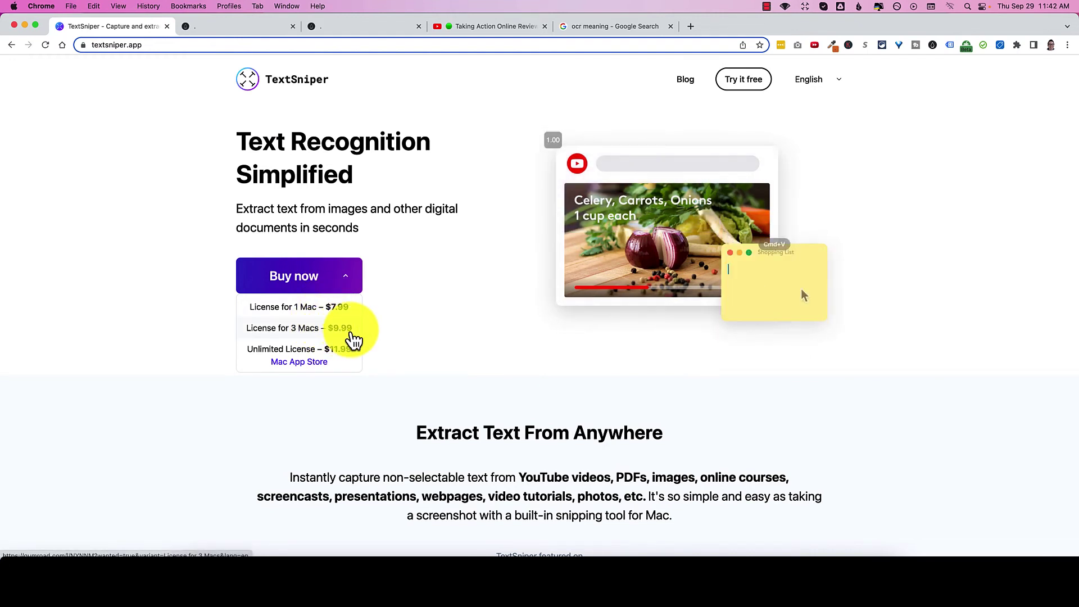
left_click(223, 29)
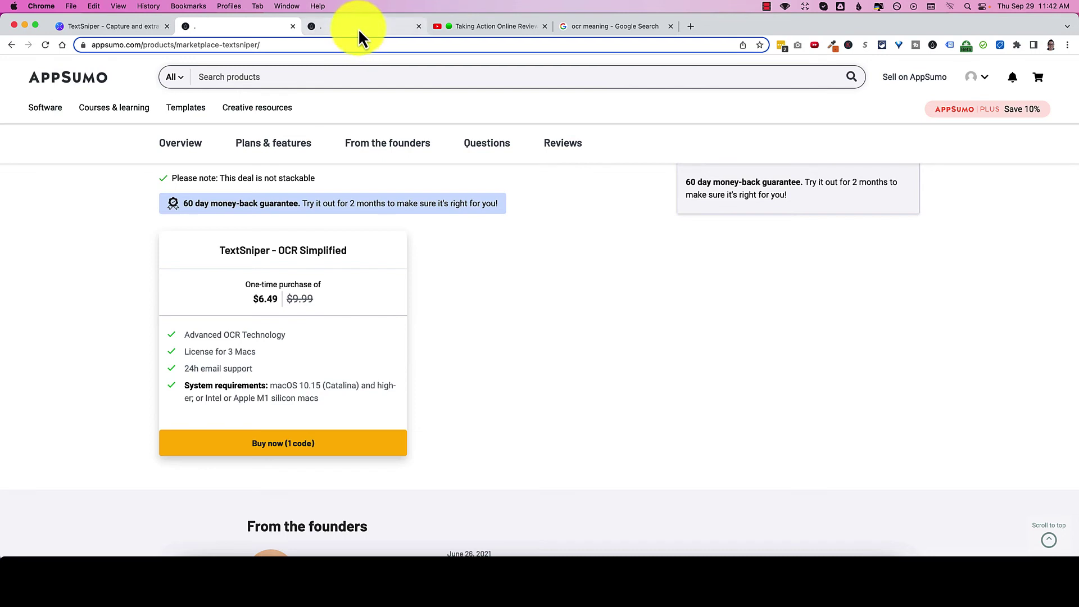
Check DealMirror's lifetime tiers ($3.99 for 1 Mac, $5.99 for 3, $7.99 for 5) against the official prices
left_click(344, 26)
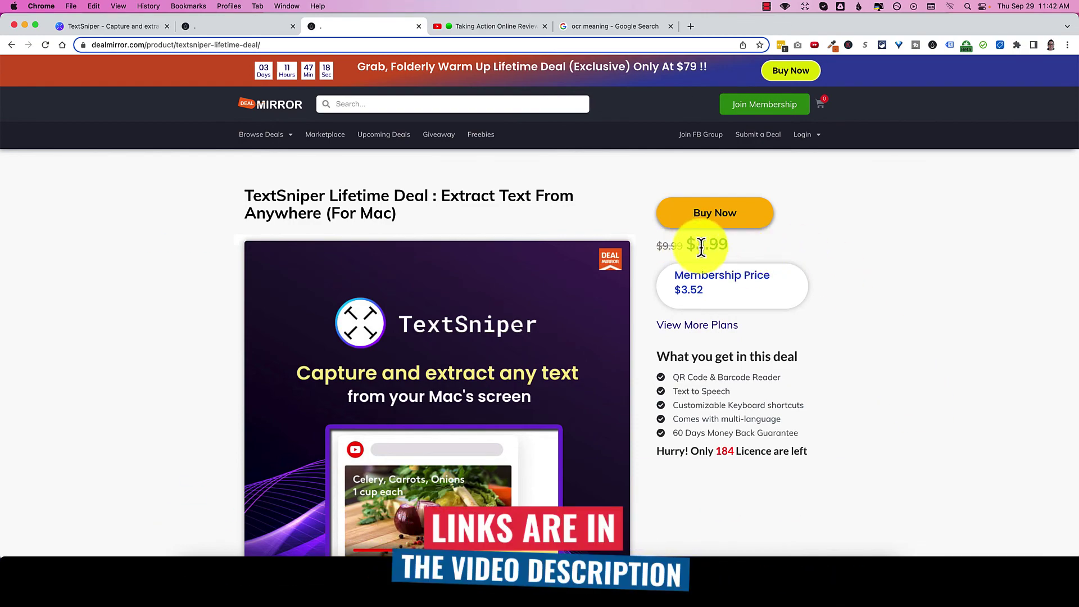
scroll(868, 406, "down", 1)
scroll(869, 405, "down", 2)
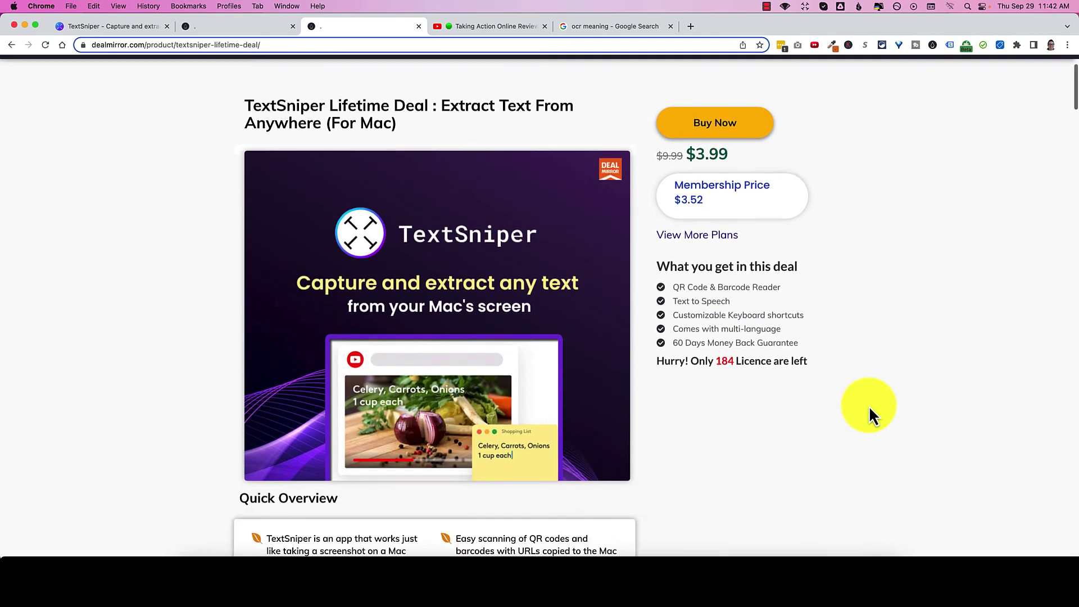
scroll(868, 405, "down", 3)
scroll(869, 405, "down", 4)
scroll(869, 405, "down", 3)
scroll(868, 406, "down", 5)
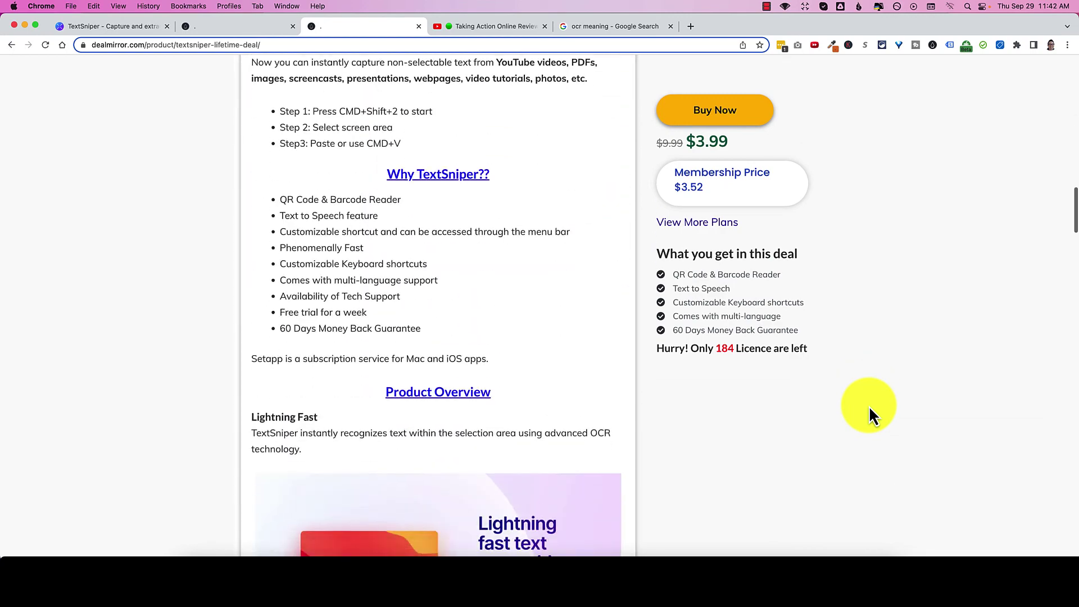
scroll(868, 405, "down", 2)
scroll(868, 406, "down", 4)
scroll(869, 406, "down", 4)
scroll(868, 406, "down", 4)
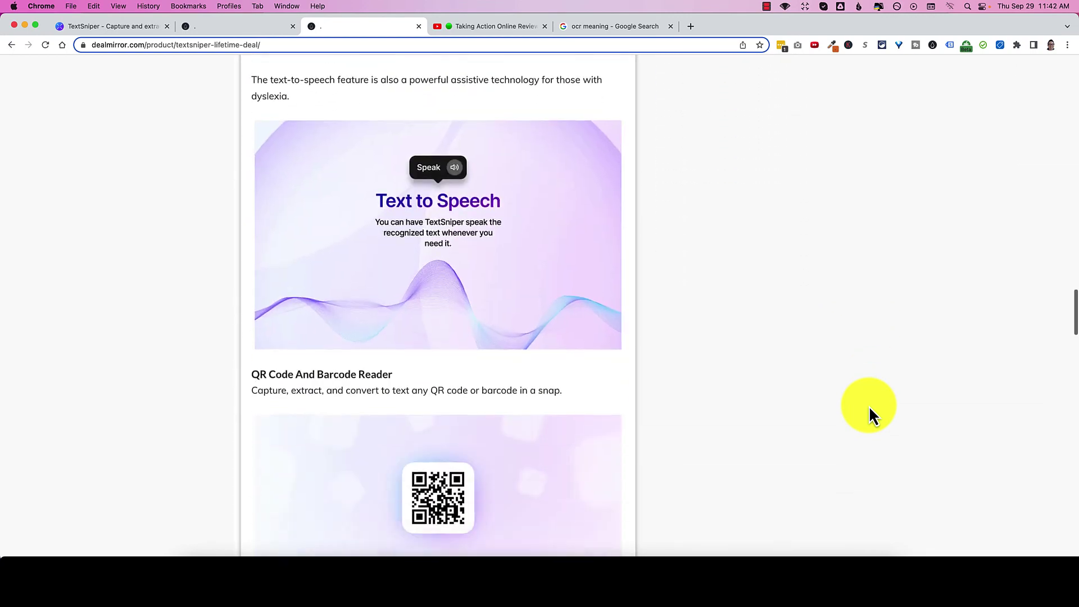
scroll(869, 406, "down", 4)
scroll(868, 406, "down", 3)
scroll(869, 406, "down", 4)
scroll(872, 409, "down", 2)
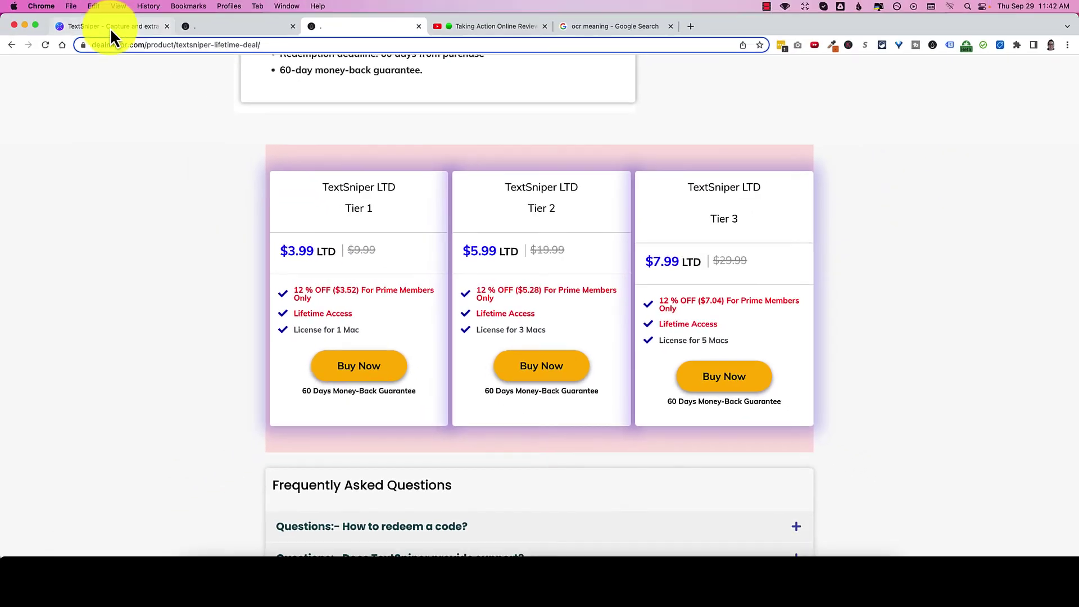
left_click(110, 29)
left_click(287, 274)
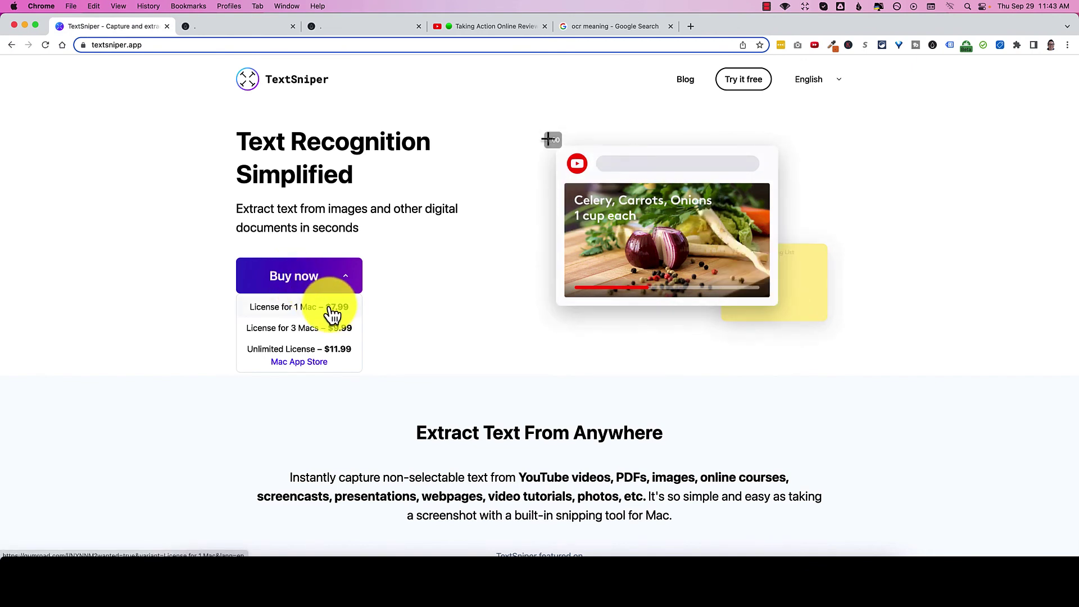
left_click(339, 27)
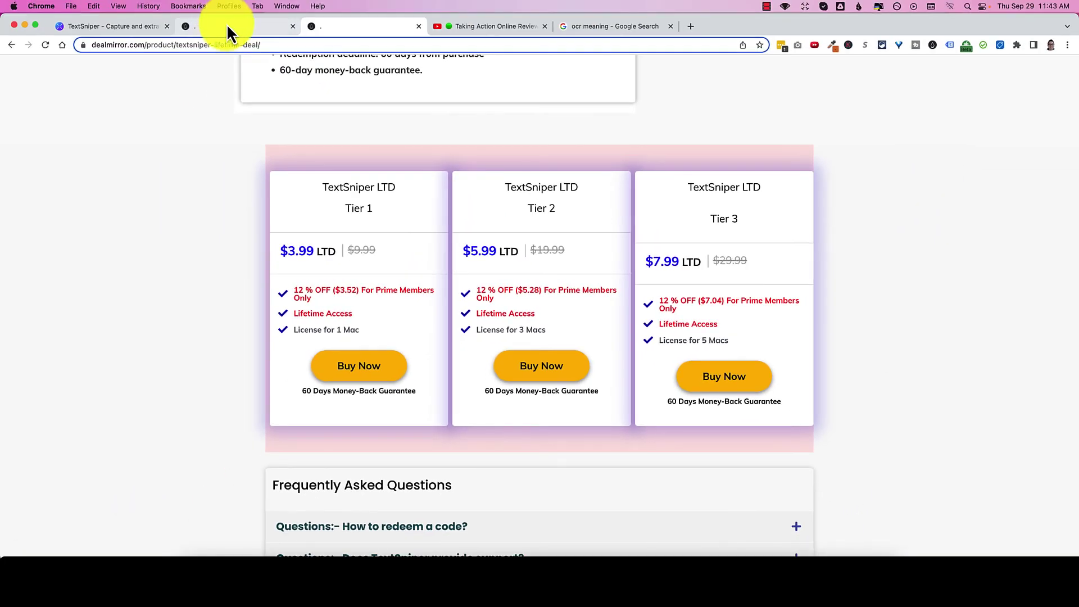
left_click(228, 26)
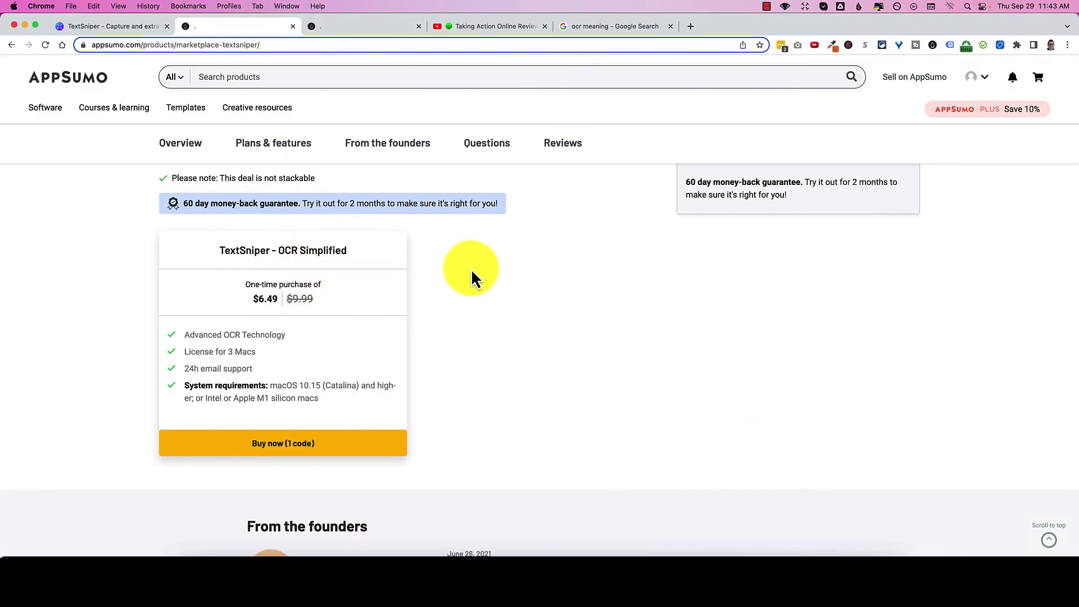
left_click(110, 26)
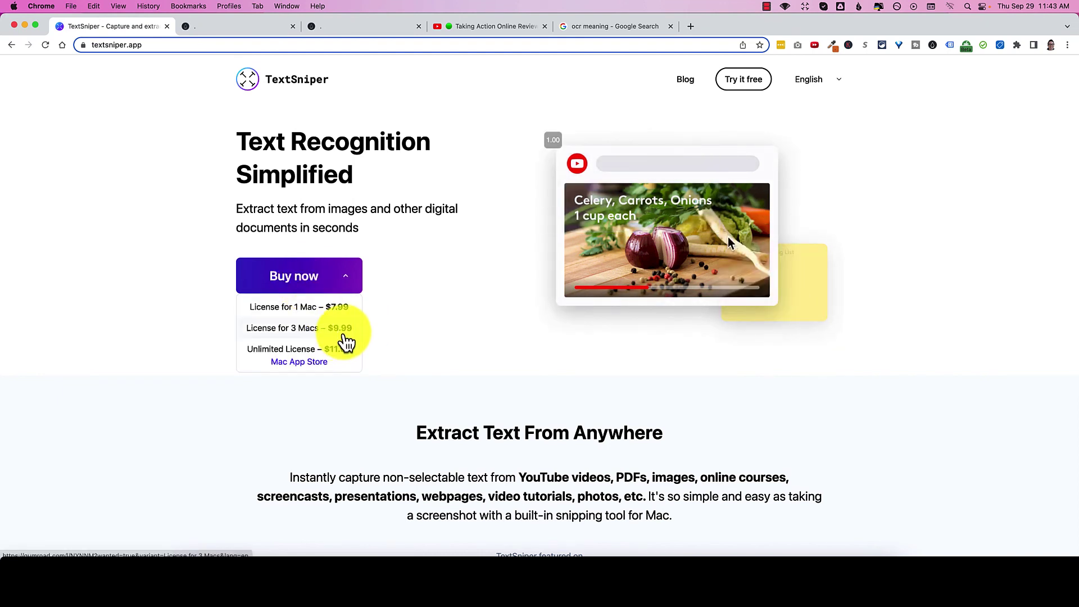
left_click(345, 33)
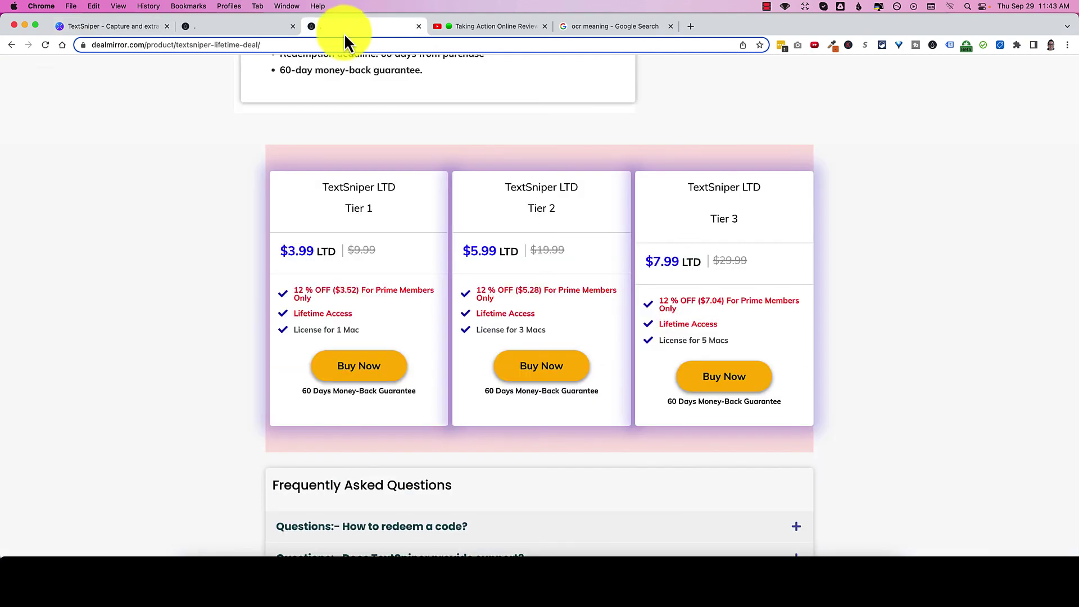